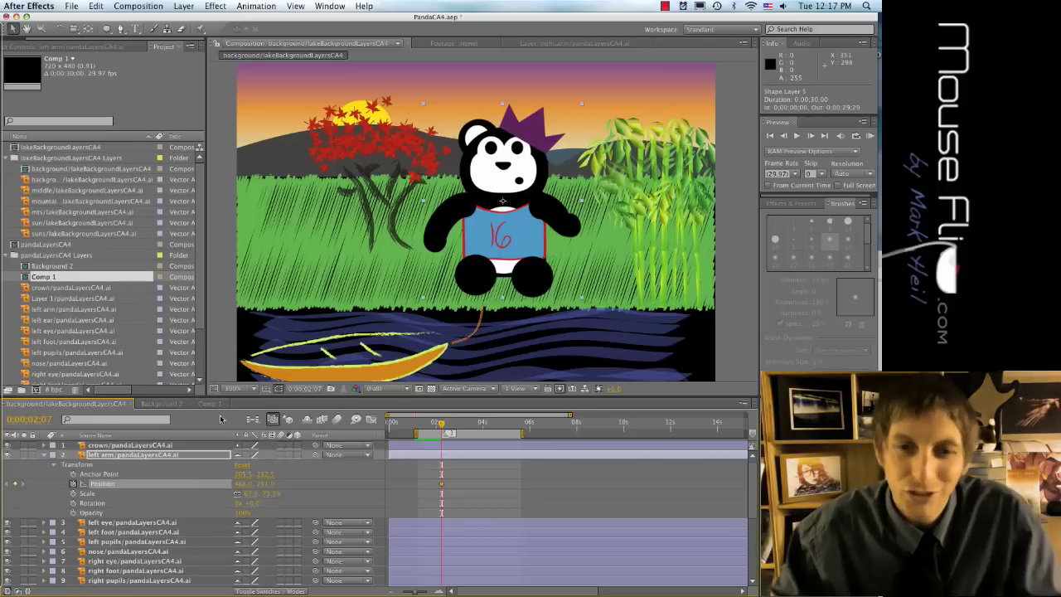
Step: Scrub through the left arm's Position keyframes and return the time indicator to 0:00:00:00
drag(441, 422, 390, 428)
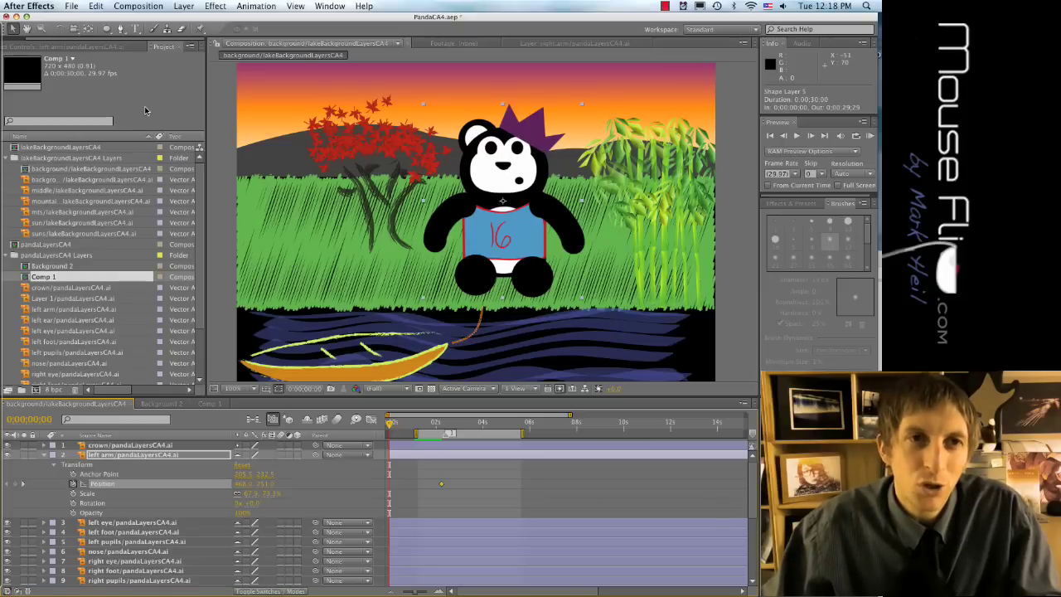
Step: Dock the Project panel right of the composition viewer, then back above Effect Controls
click(64, 141)
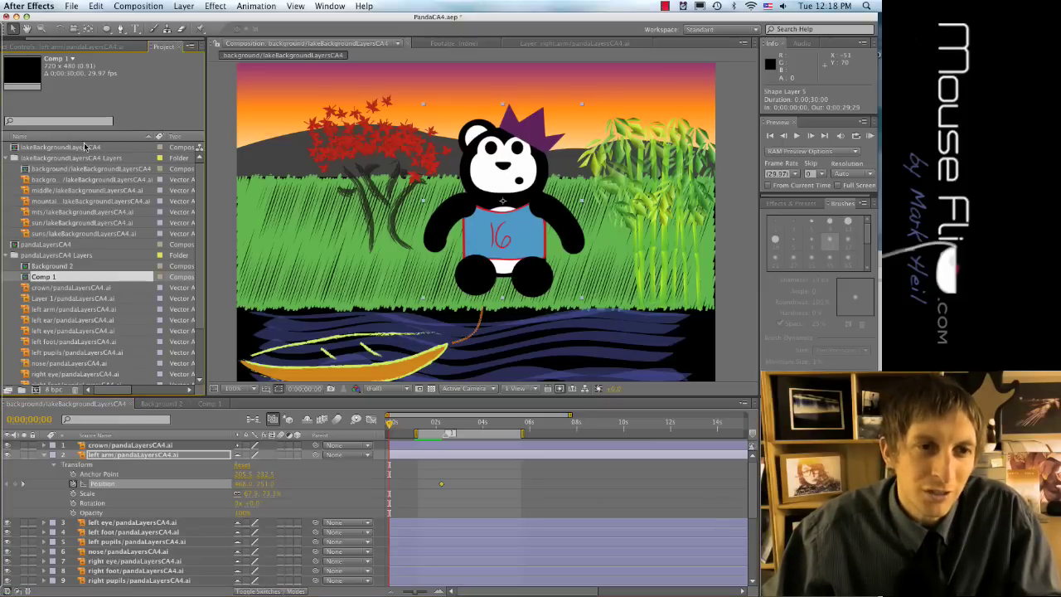
drag(168, 53, 270, 93)
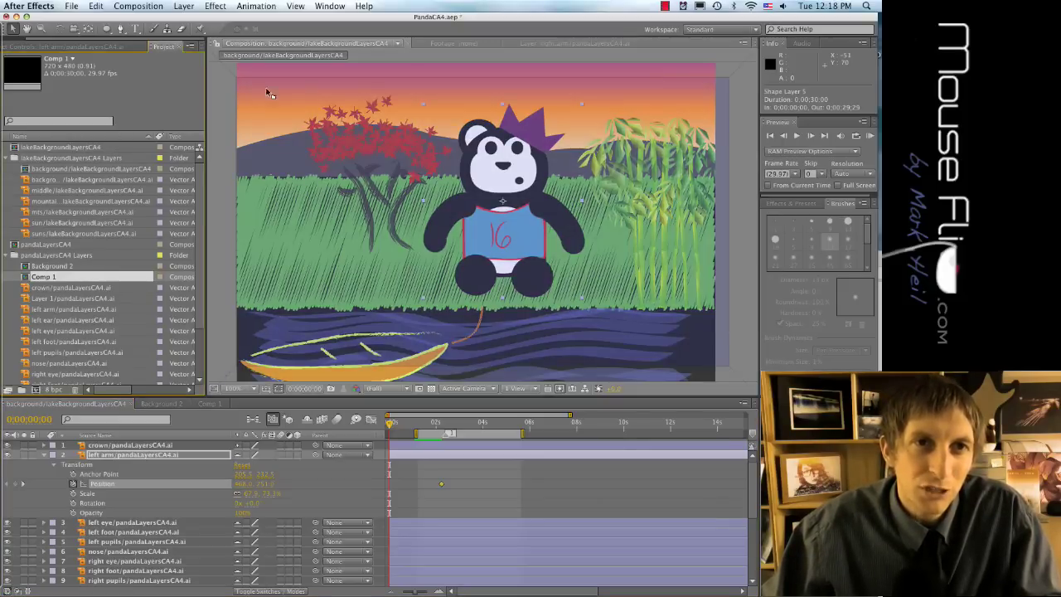
drag(710, 150, 749, 141)
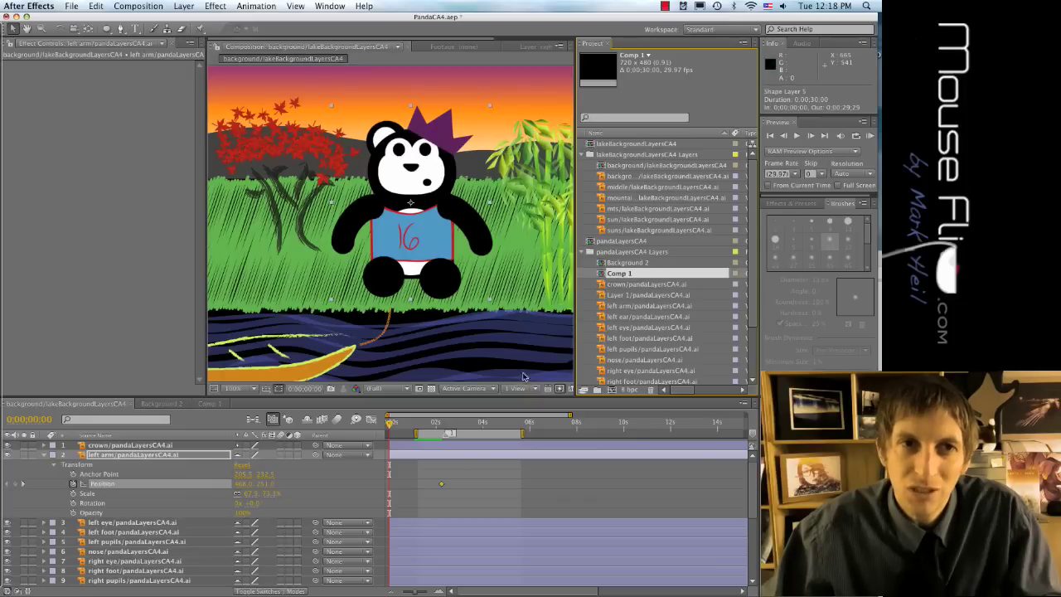
drag(599, 43, 100, 76)
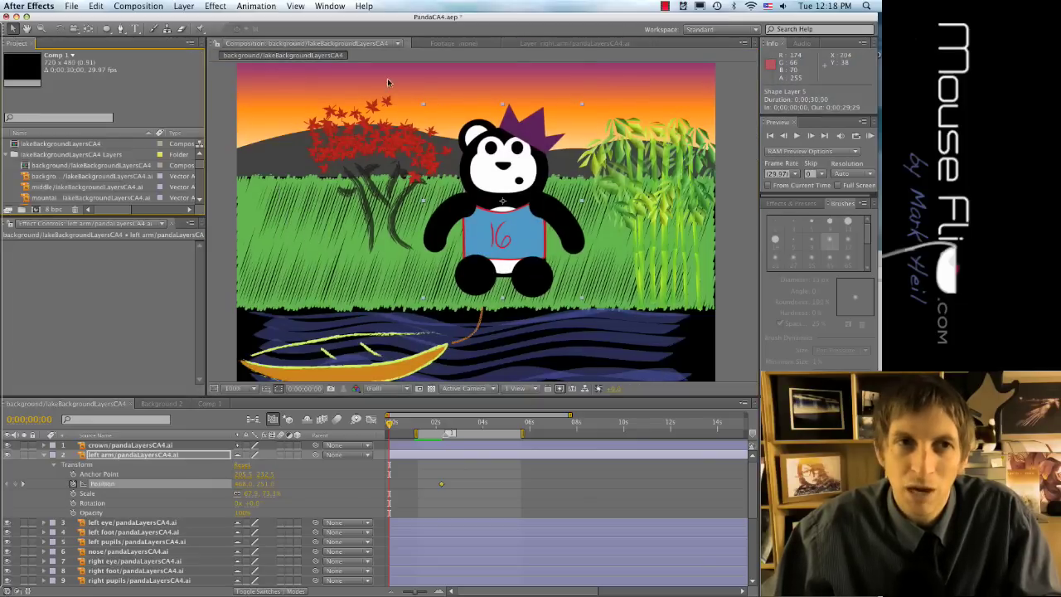
Step: Undock the Info panel into a floating window and close it, leaving the Audio panel in place
right_click(770, 47)
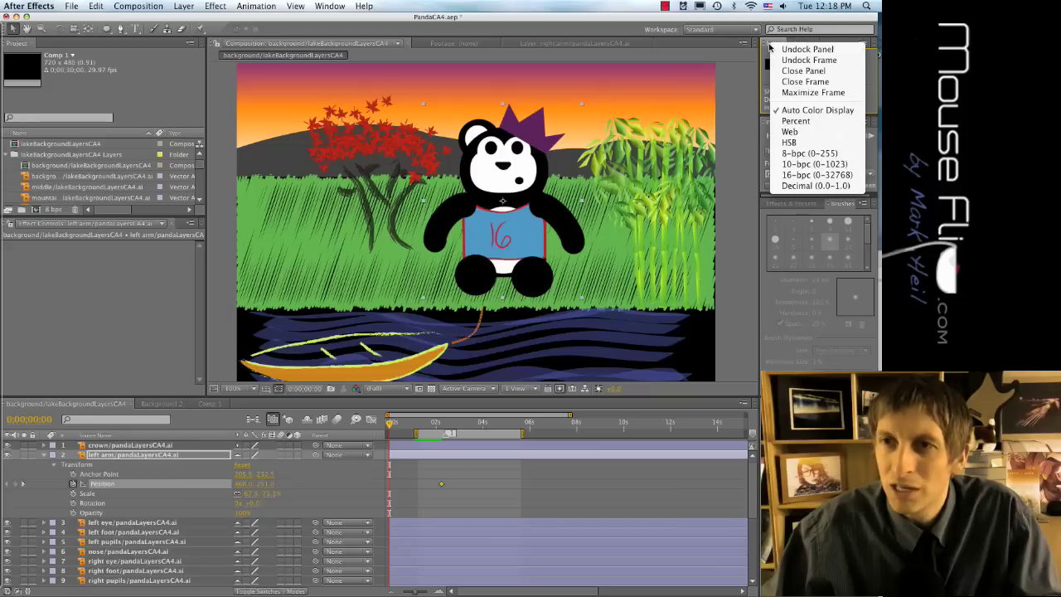
click(777, 53)
drag(781, 37, 600, 108)
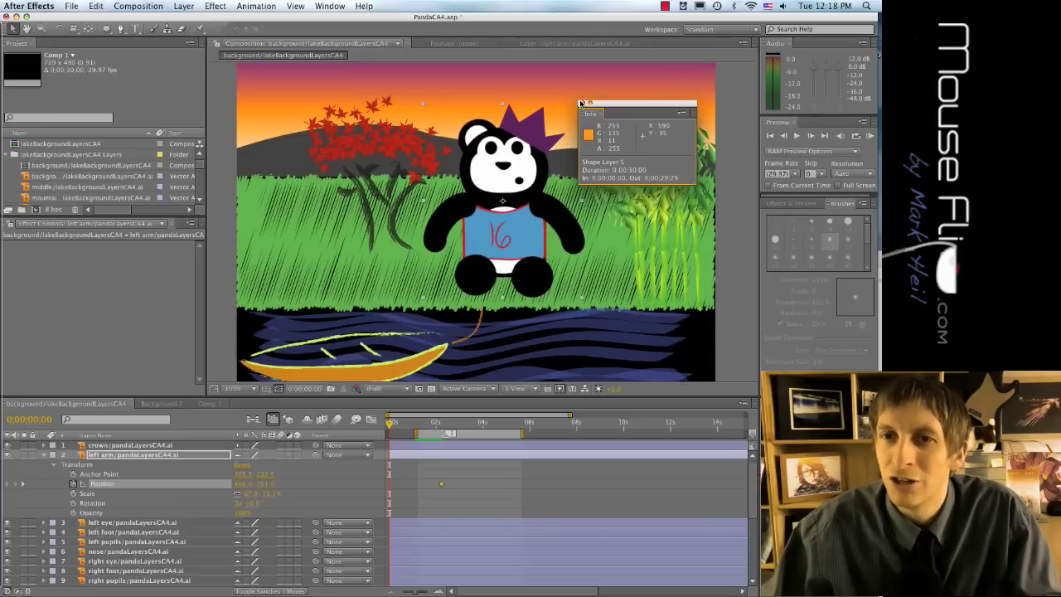
click(582, 104)
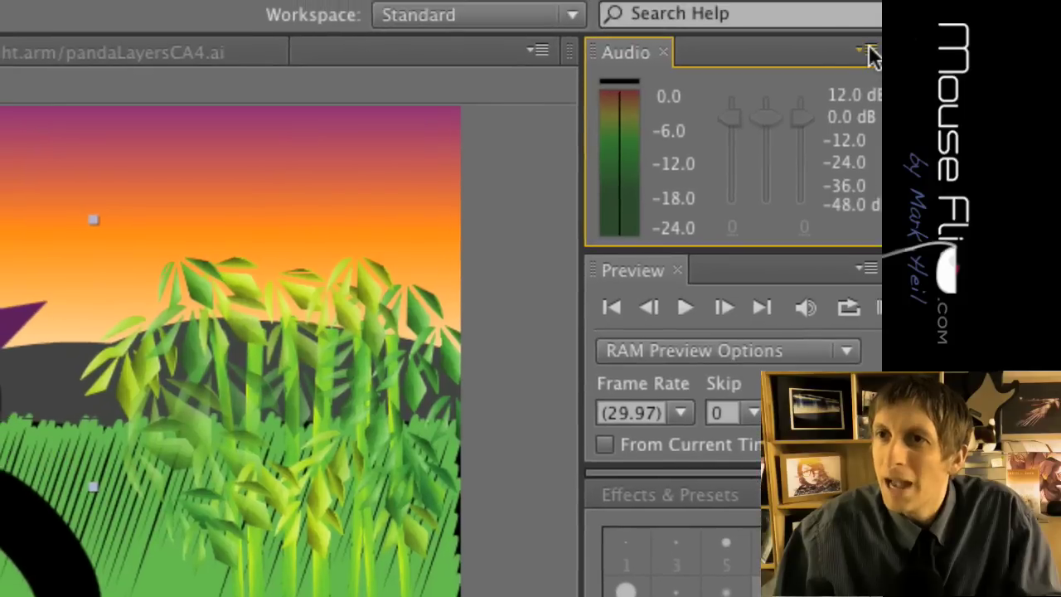
click(863, 42)
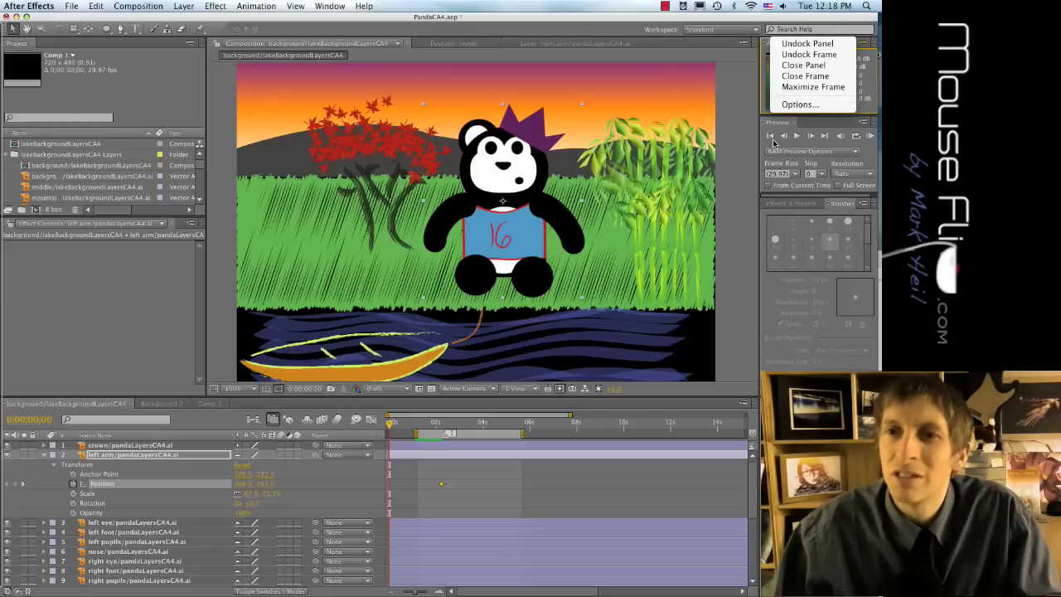
key(Escape)
key(super+Tab)
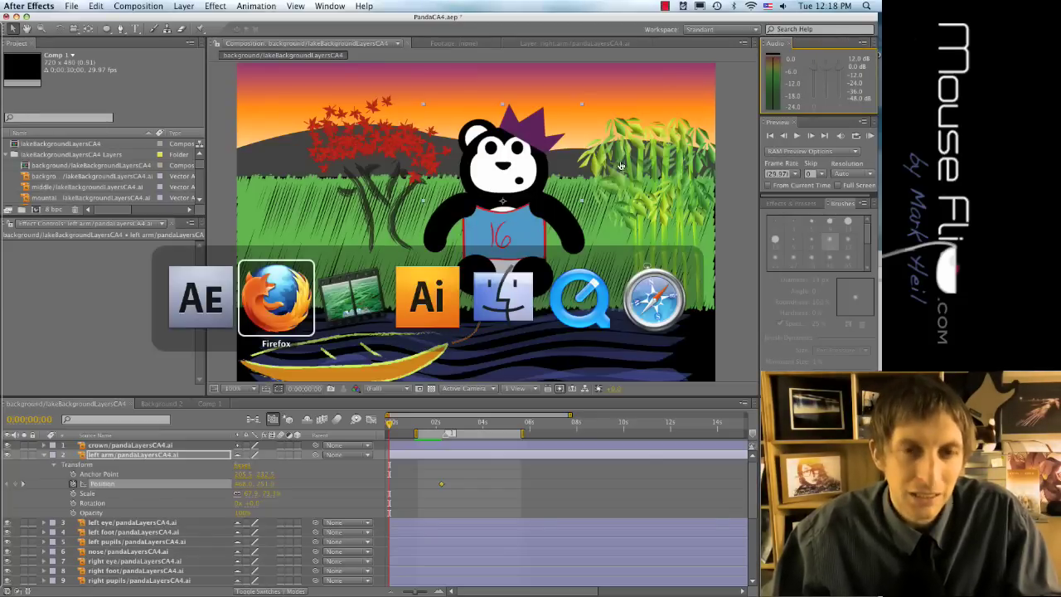
click(232, 287)
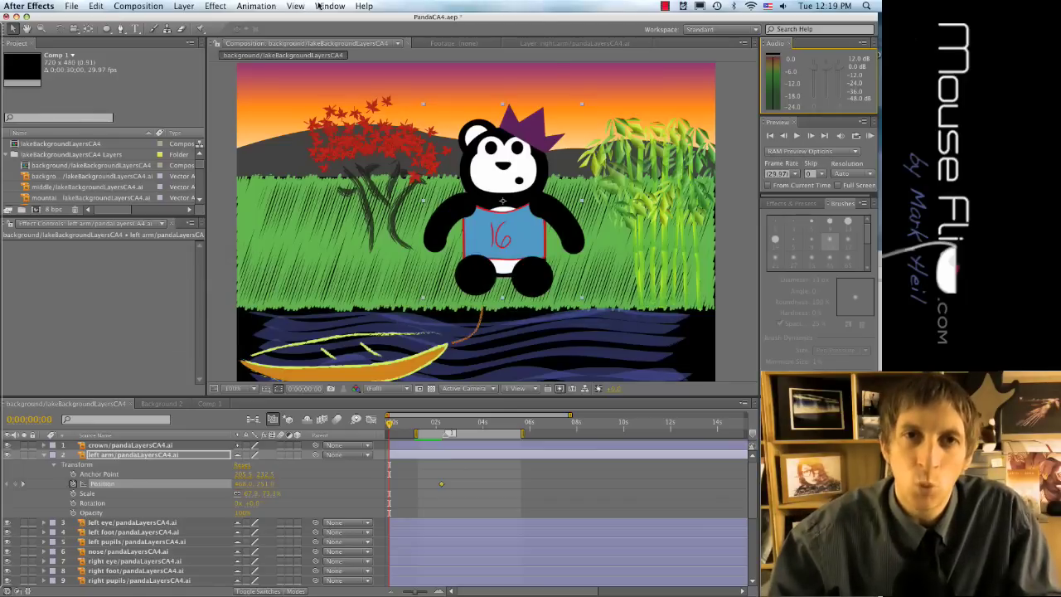
click(330, 6)
mouse_move(339, 21)
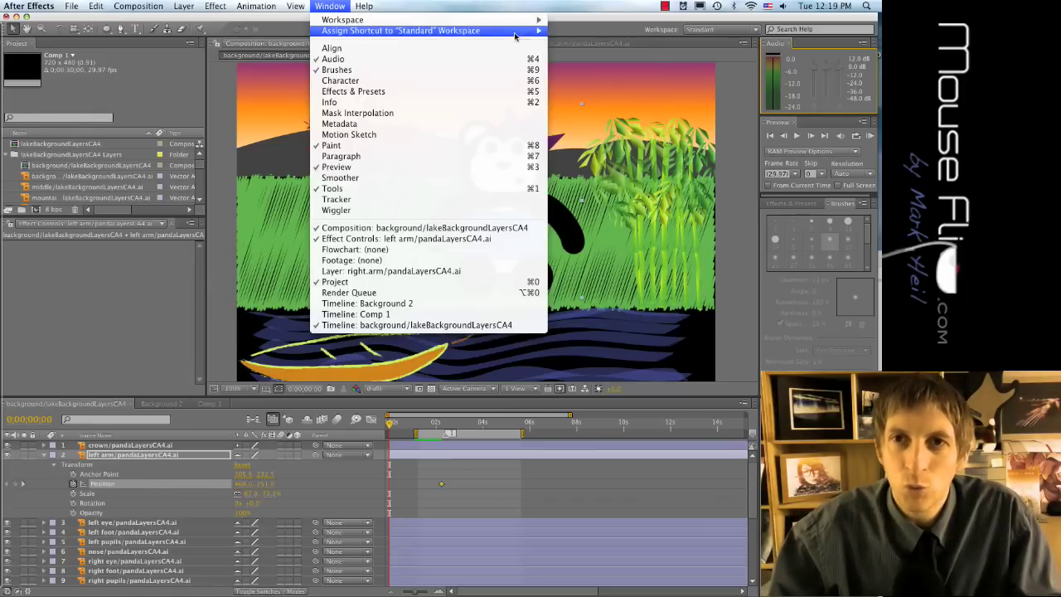
click(518, 4)
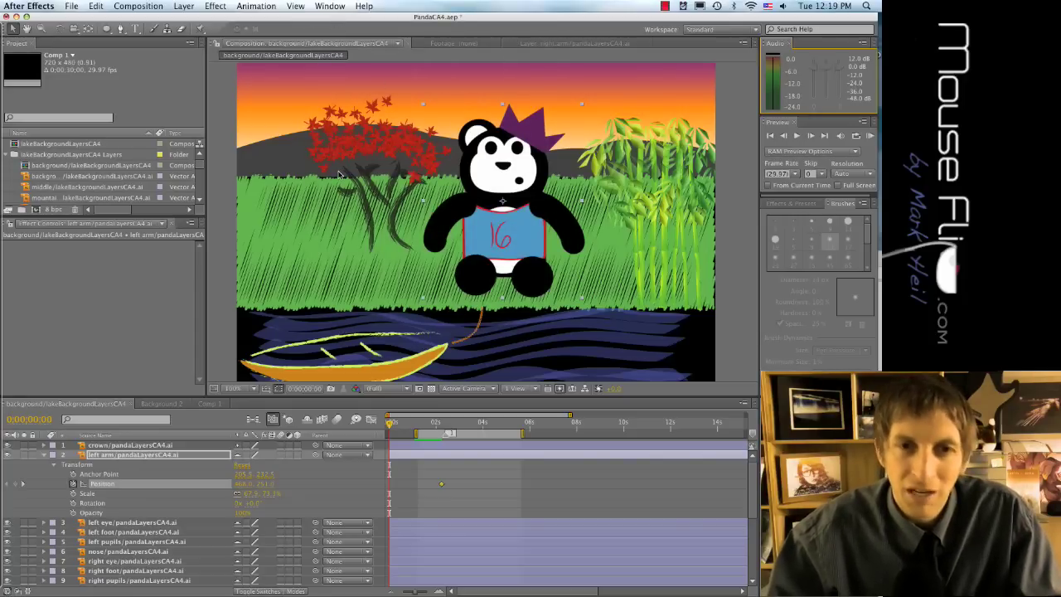
Step: Switch to the tips notes listing multiple compositions, switches, blend modes and layer markers
key(super+Tab)
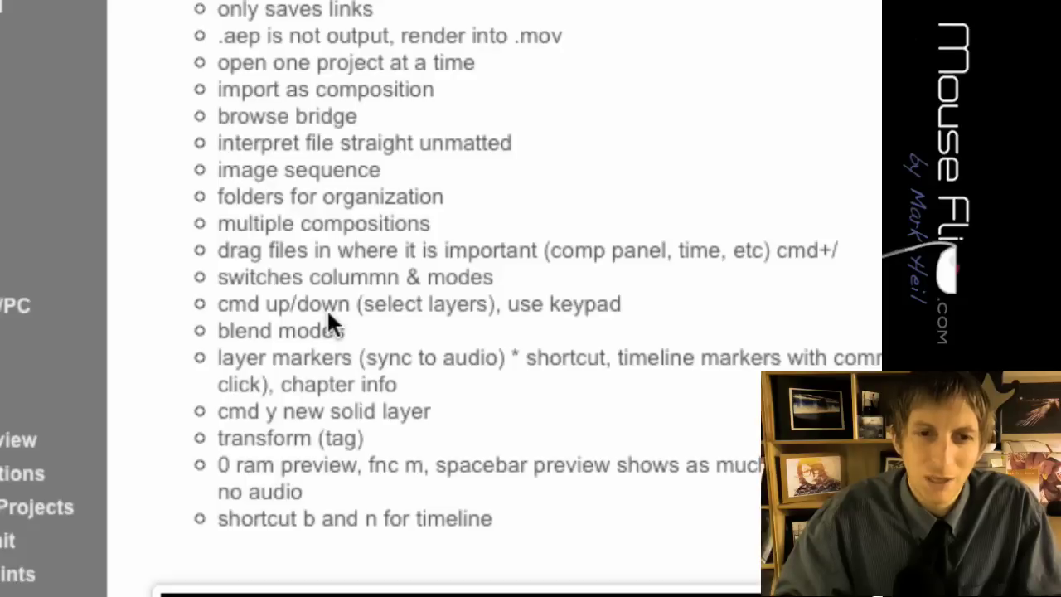
Step: Collapse left arm's Transform, toggle the middle lake background's visibility, and duplicate left arm
key(super+Tab)
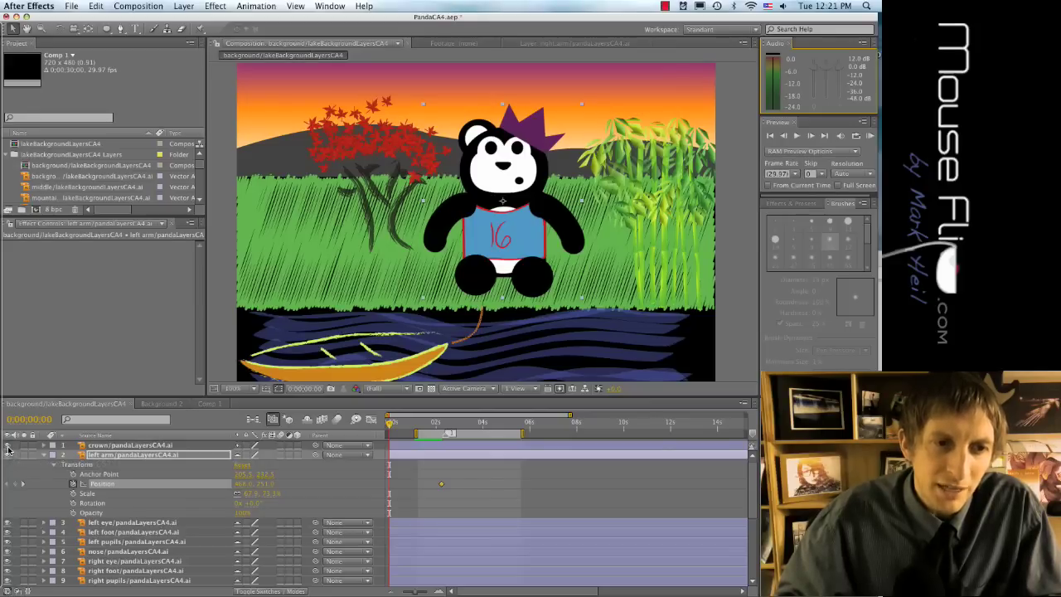
click(43, 455)
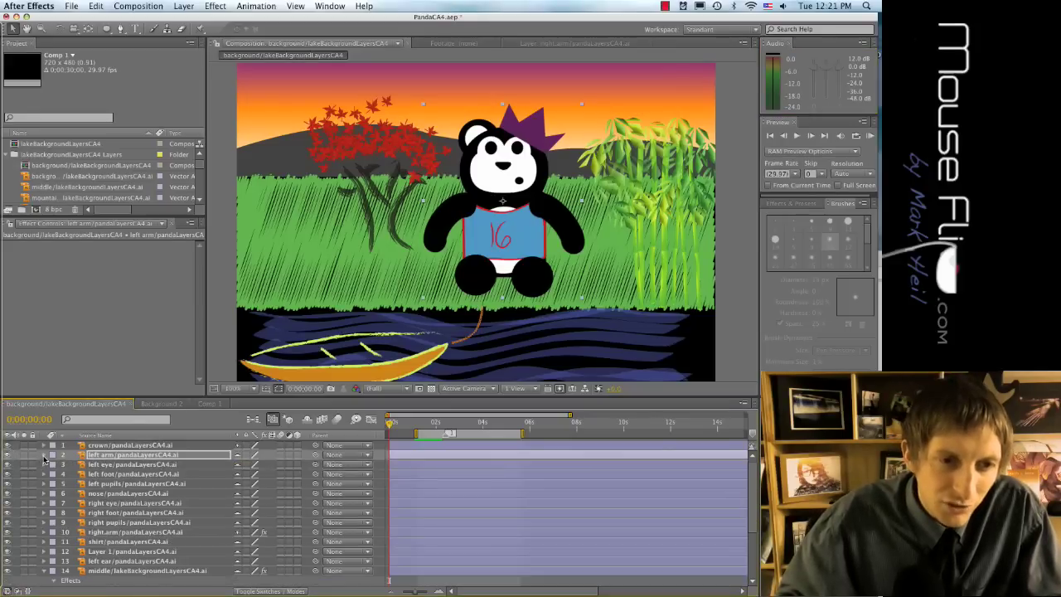
click(6, 570)
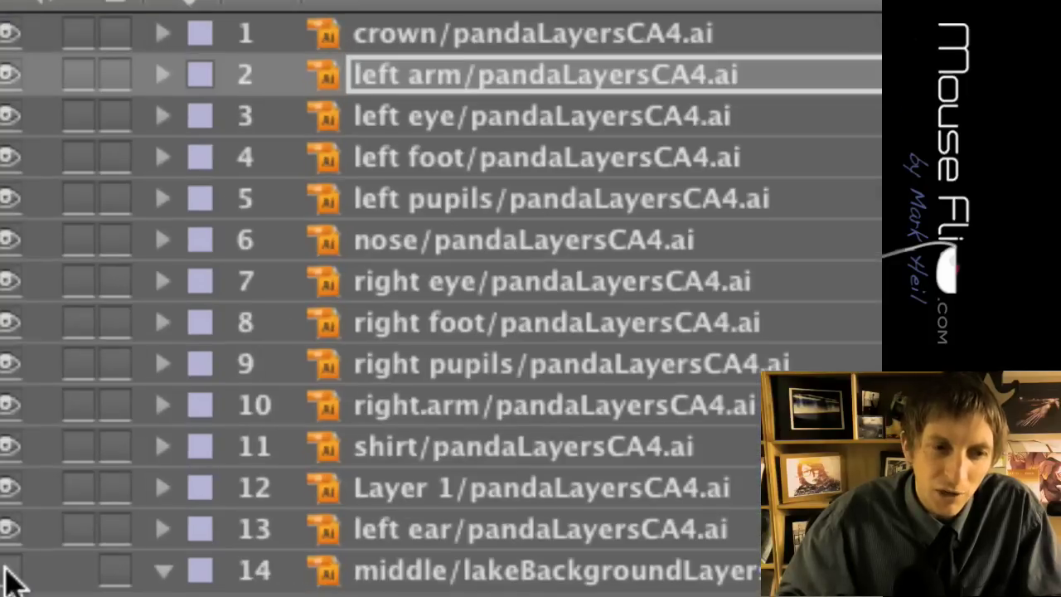
click(8, 570)
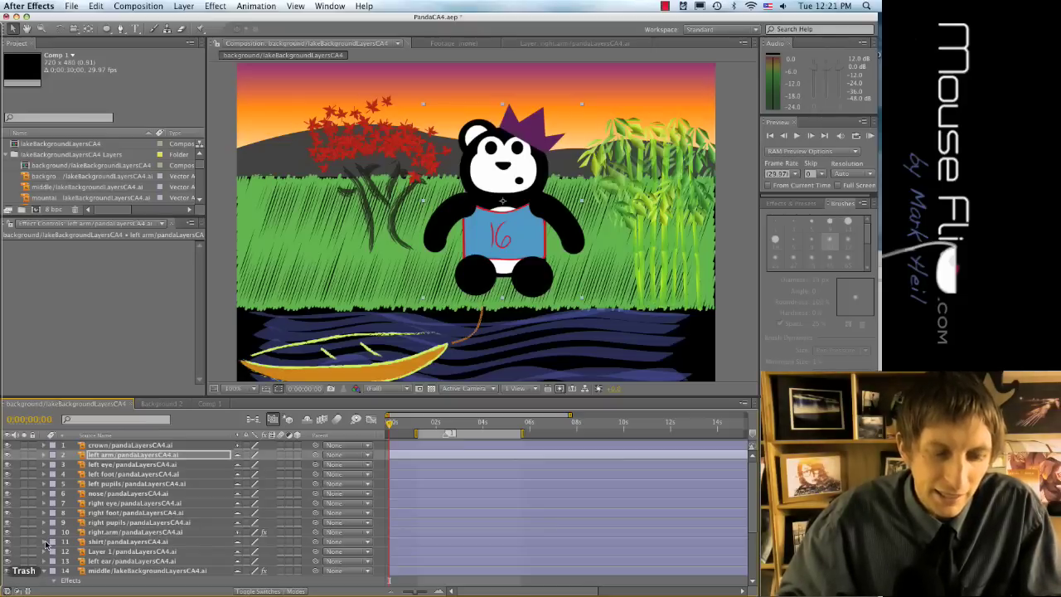
key(super+d)
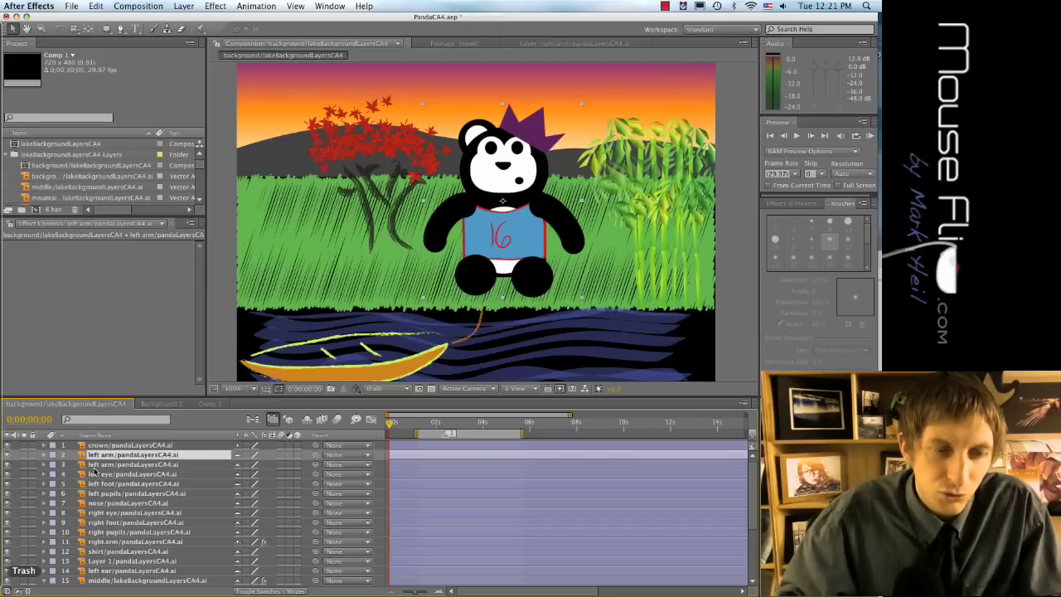
Step: Select the middle lake background and shirt layers, then deselect and move the selection to left foot
click(98, 580)
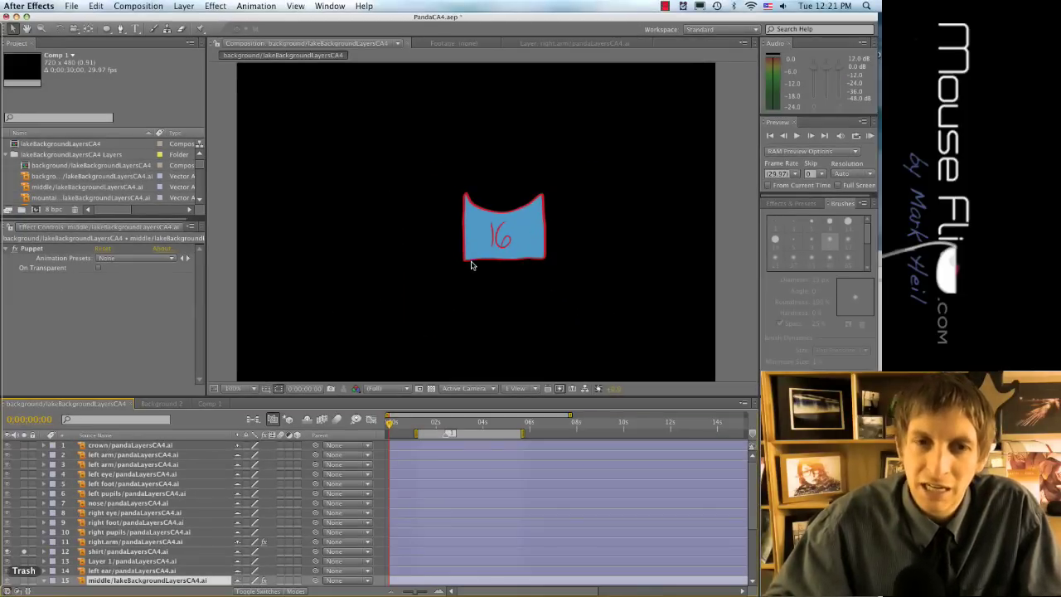
click(487, 256)
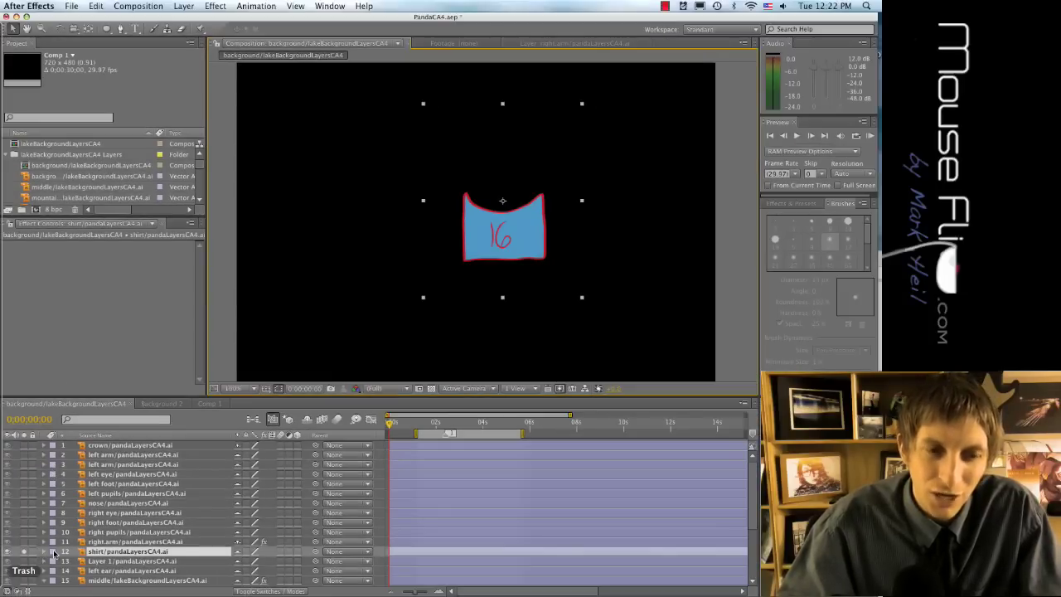
super+click(69, 553)
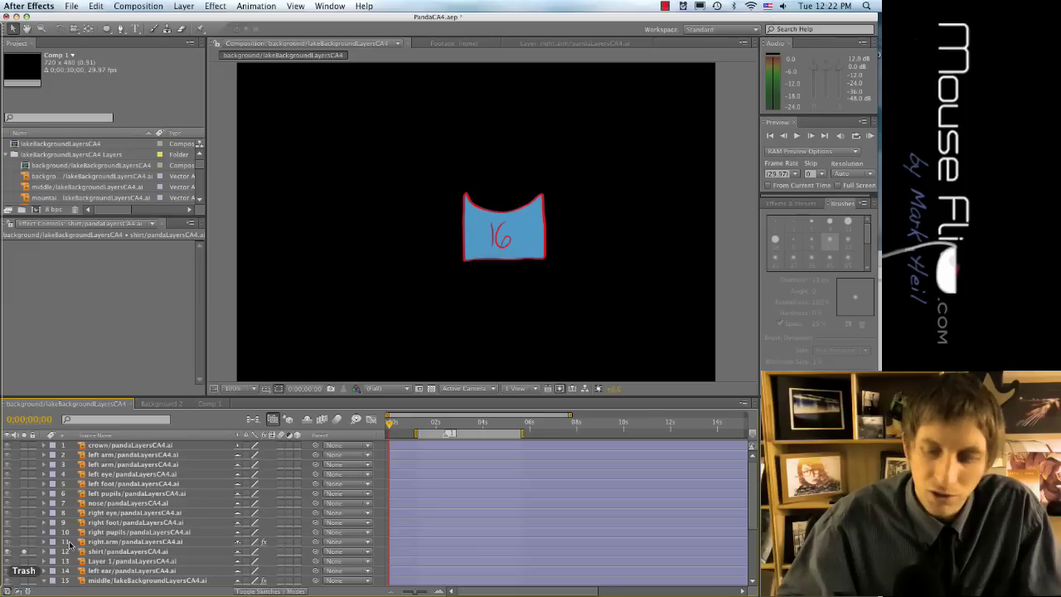
key(KP_5)
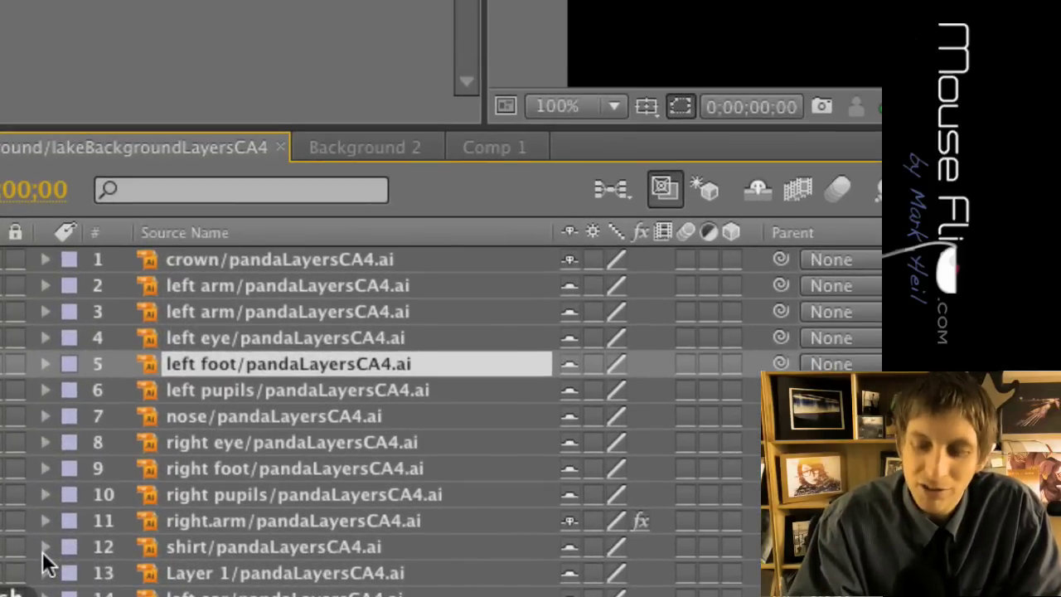
key(ctrl+Up)
key(ctrl+Up)
key(ctrl+Up)
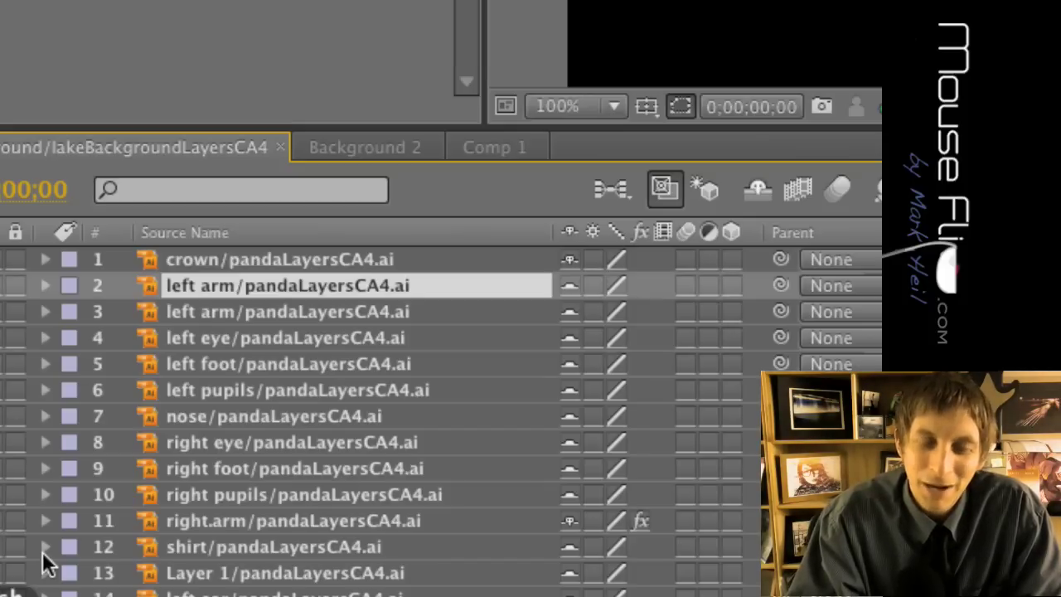
key(ctrl+Down)
key(ctrl+Down)
key(ctrl+Down)
key(ctrl+Down)
key(ctrl+Down)
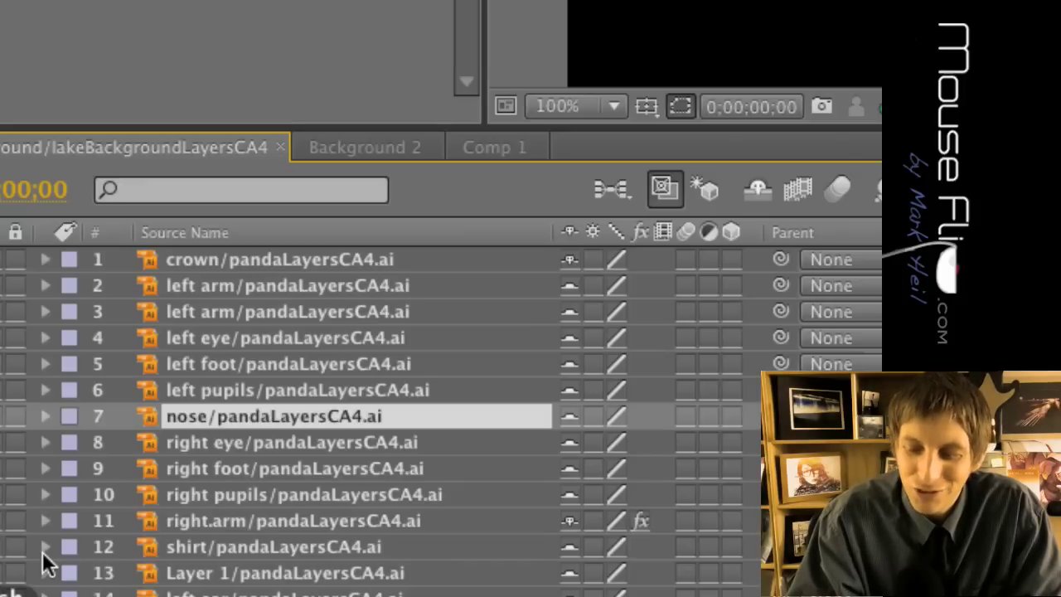
key(ctrl+Down)
key(KP_1)
key(KP_1)
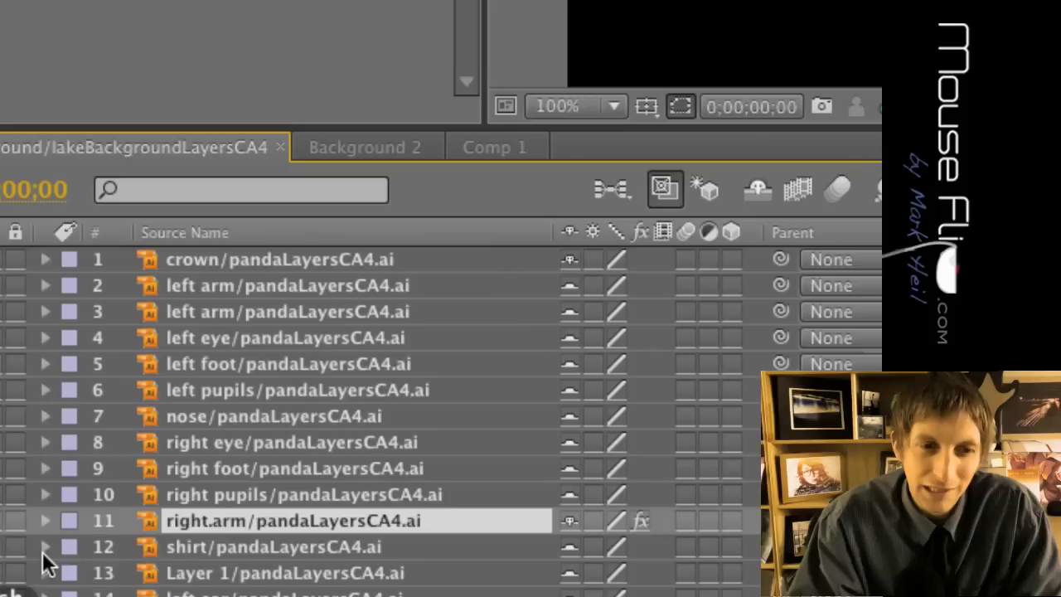
key(ctrl+Down)
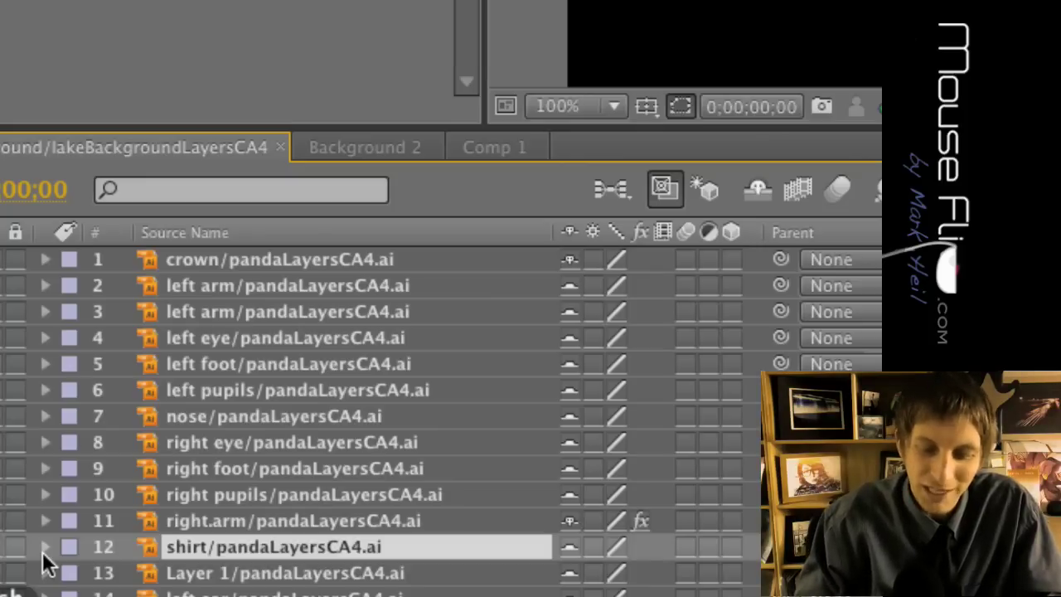
key(ctrl+Up)
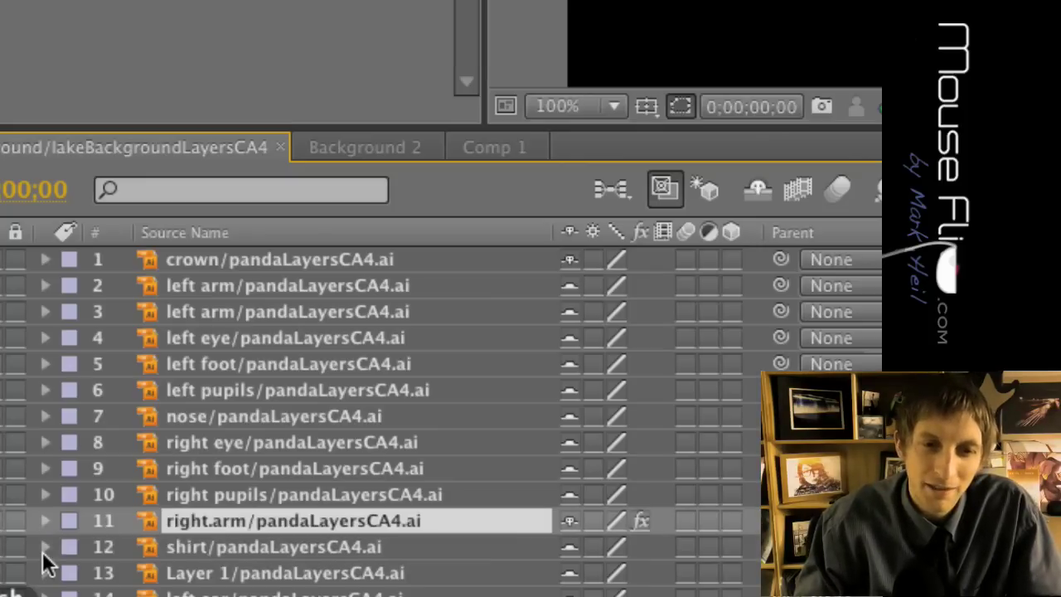
key(ctrl+Up)
key(ctrl+Up)
key(ctrl+Up)
key(ctrl+Up)
key(ctrl+Up)
key(ctrl+Up)
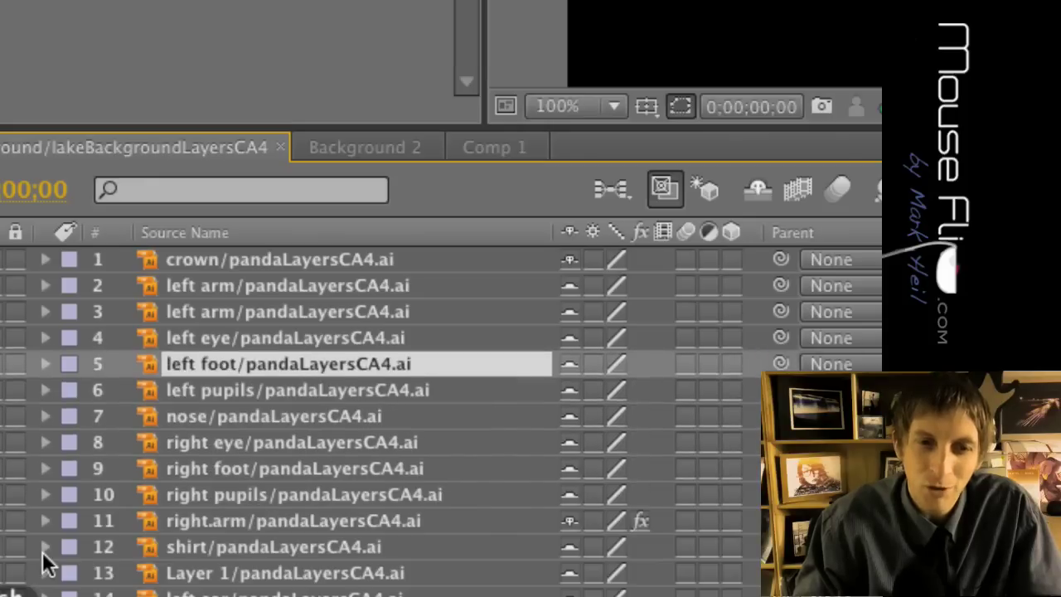
key(ctrl+Down)
key(ctrl+Down)
key(ctrl+Down)
key(ctrl+Down)
key(ctrl+Down)
key(ctrl+Down)
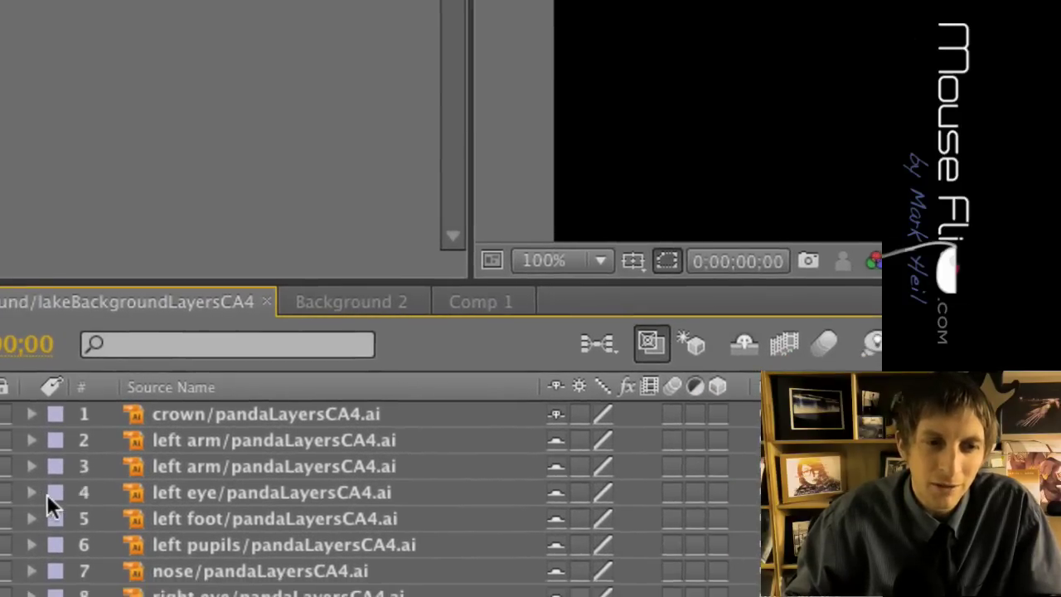
Step: Set layer 4 (left eye) label colour to Pink and layer 5 (left foot) to Aqua
click(49, 433)
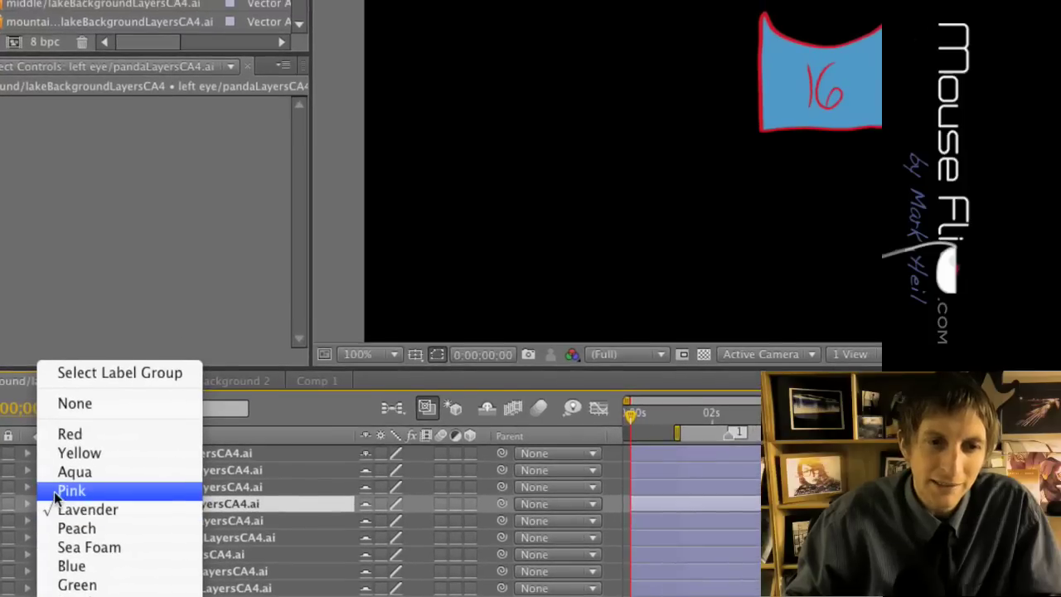
click(52, 473)
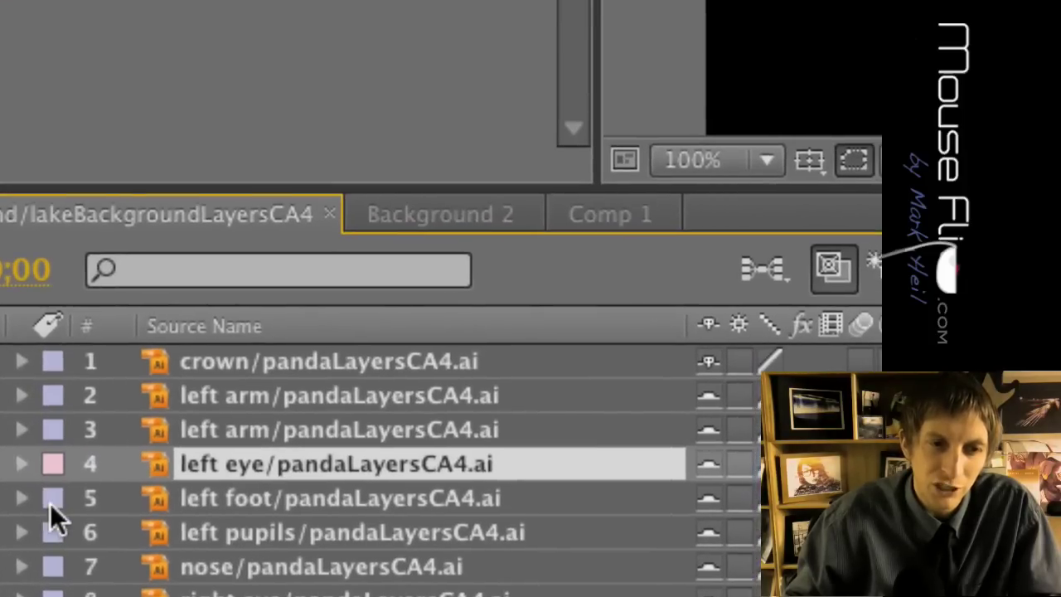
click(50, 502)
click(90, 411)
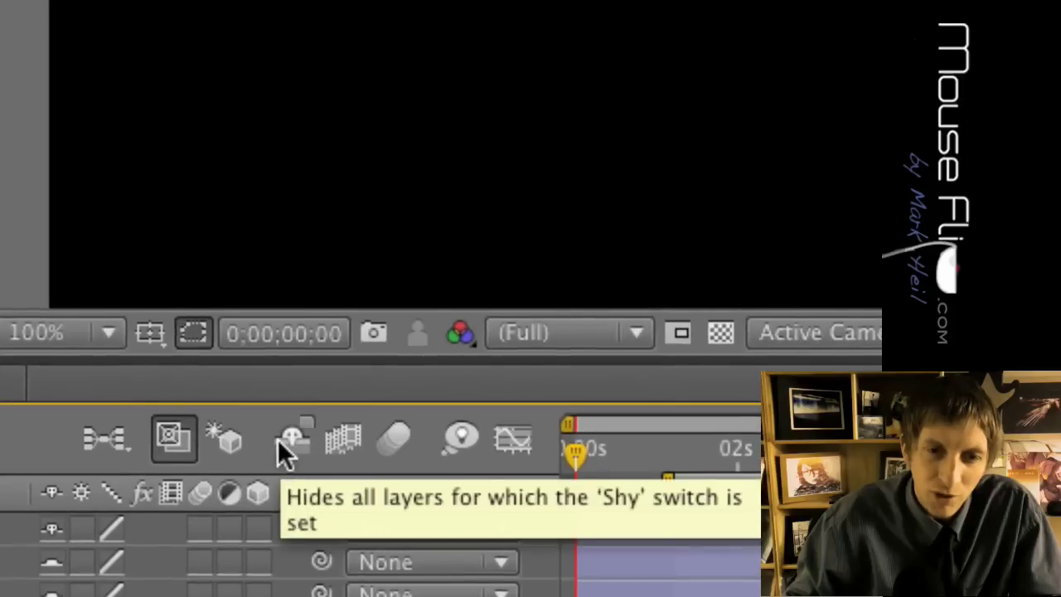
Step: Toggle Hide Shy Layers off, turn off Solo on the shirt layer, then re-enable Hide Shy Layers
click(280, 441)
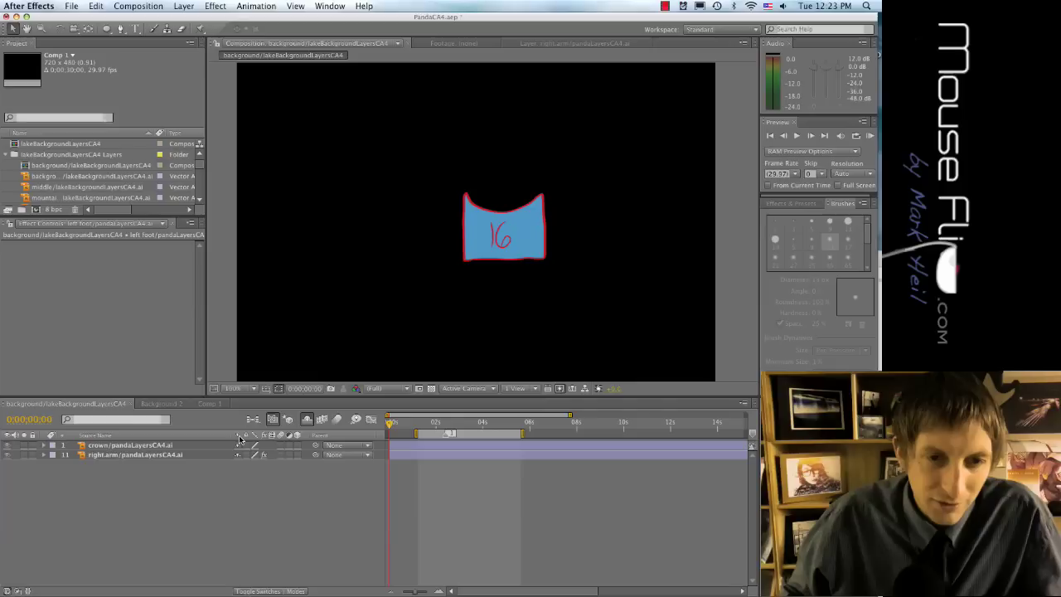
click(306, 419)
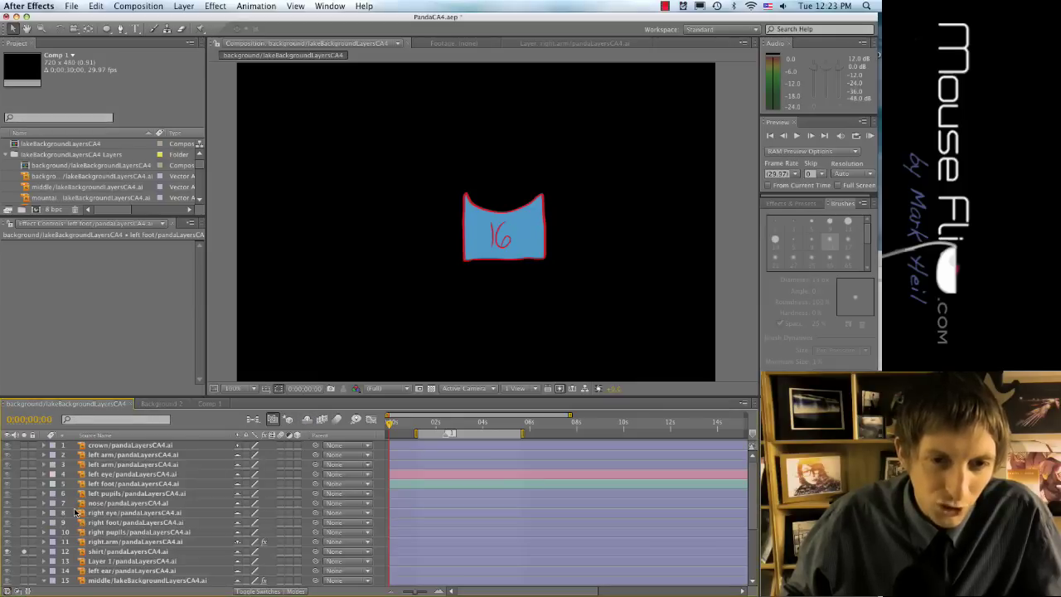
click(24, 553)
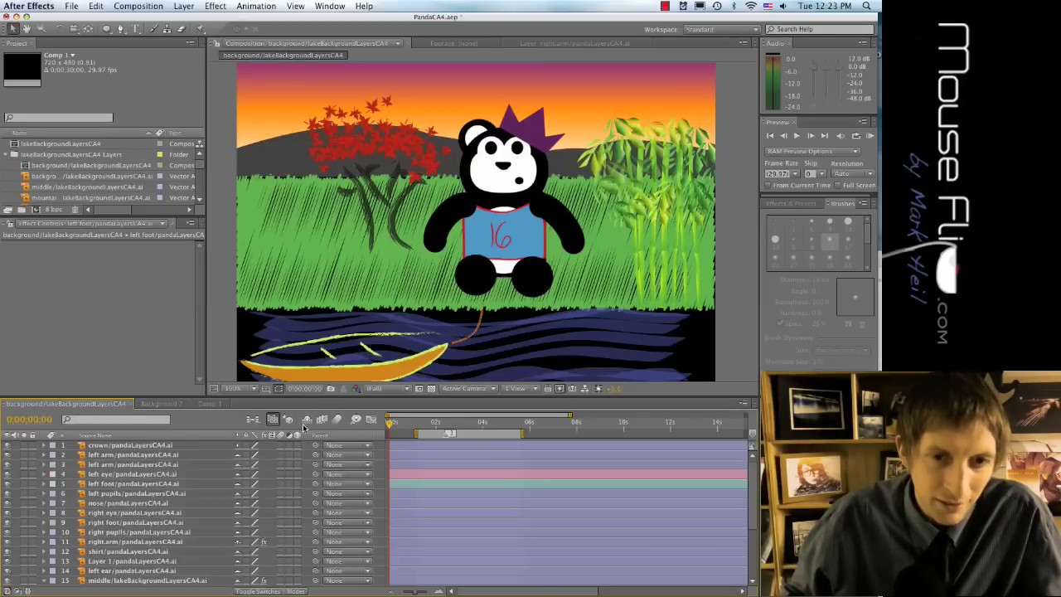
click(306, 420)
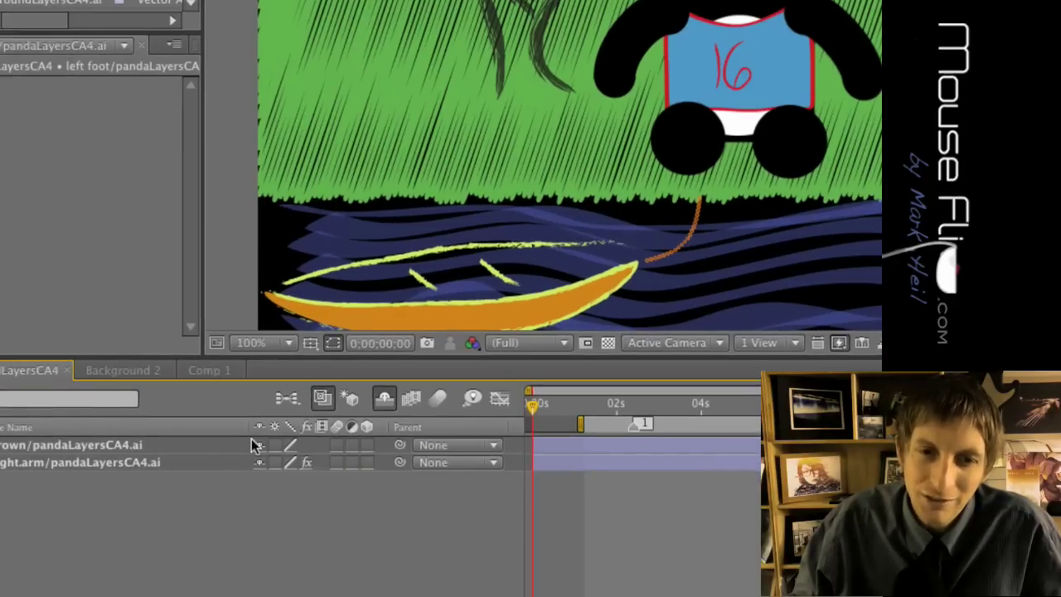
click(165, 455)
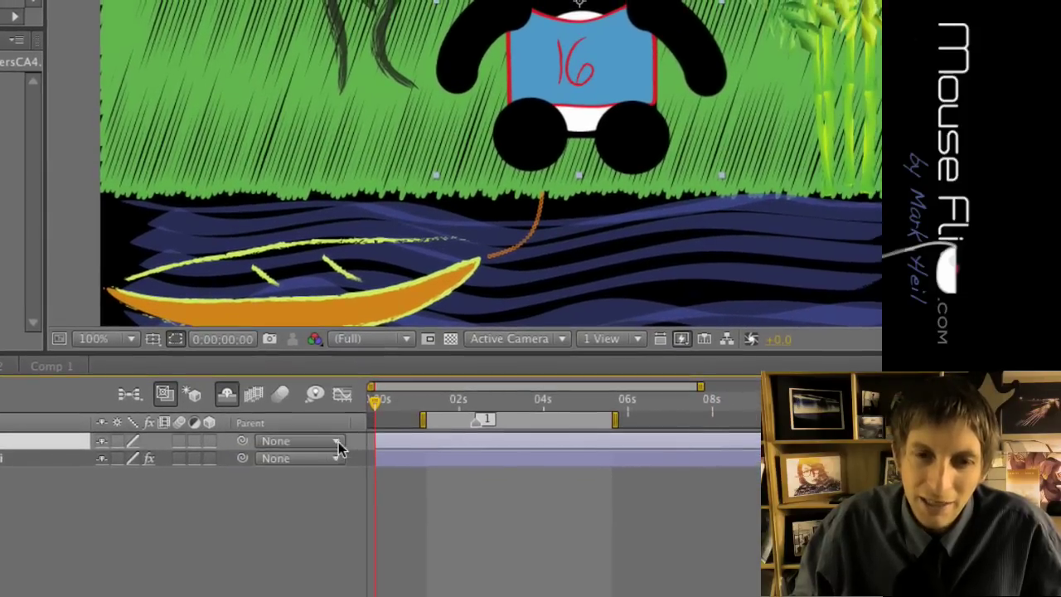
click(340, 449)
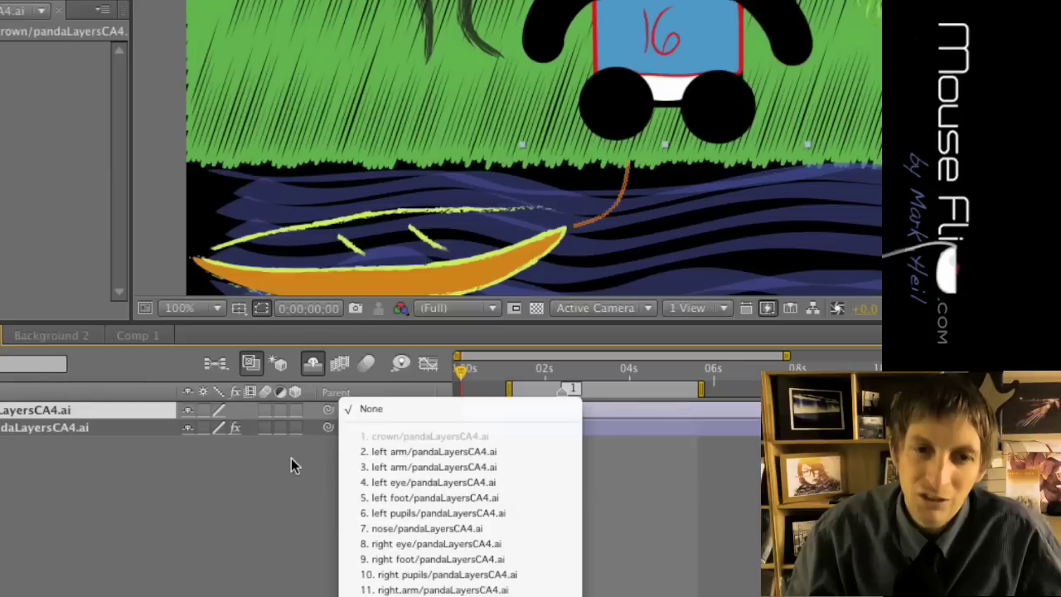
click(220, 468)
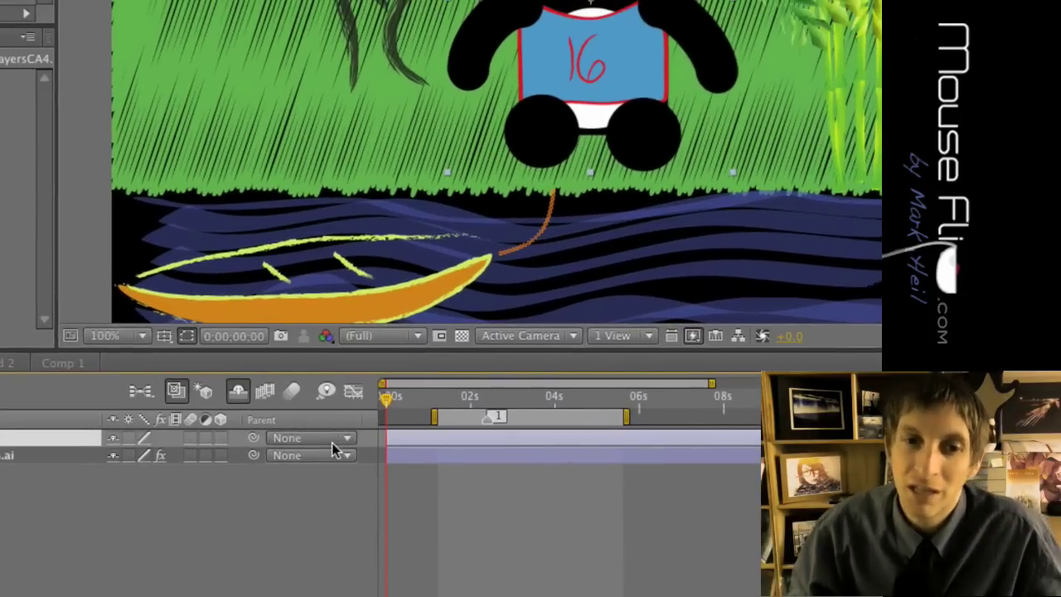
click(381, 413)
click(335, 461)
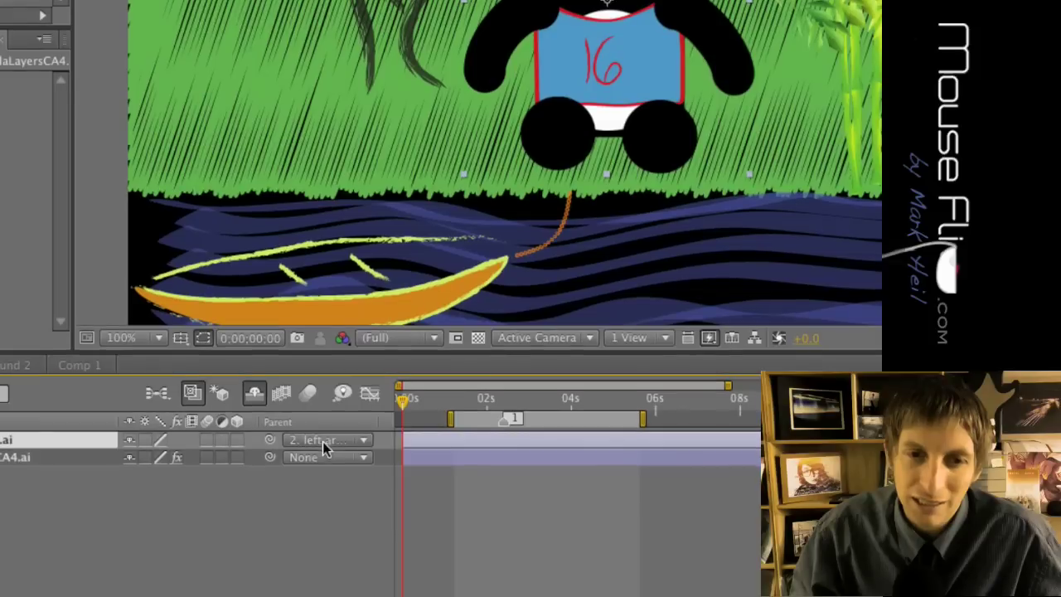
click(308, 417)
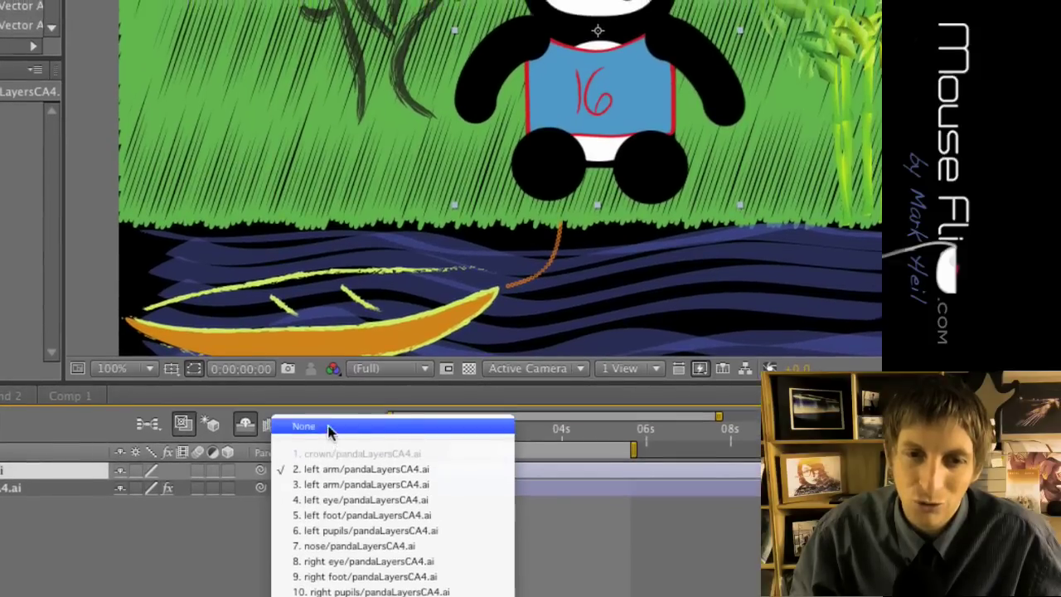
click(331, 419)
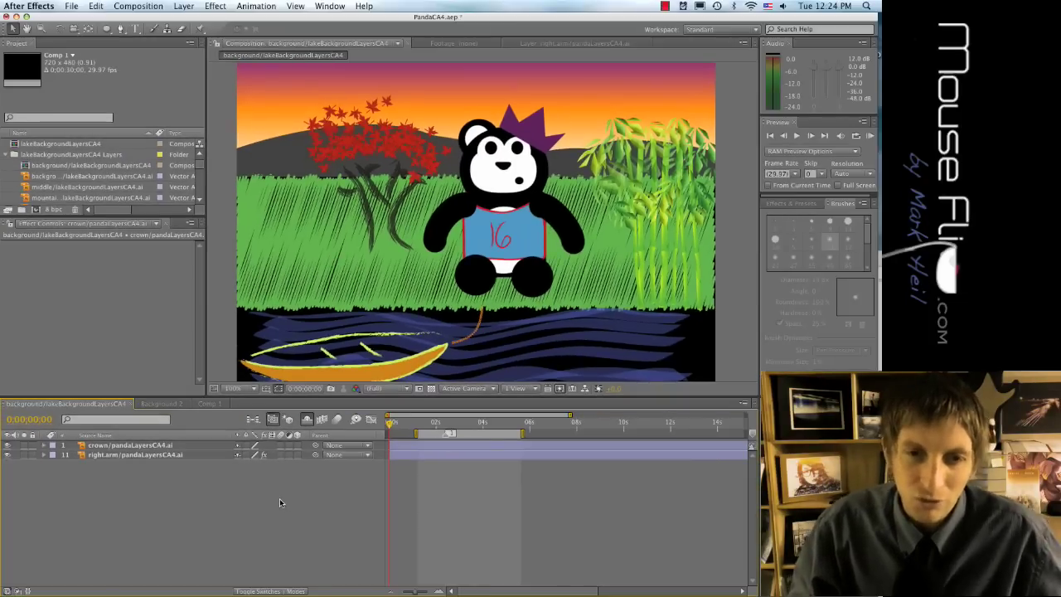
key(super+Tab)
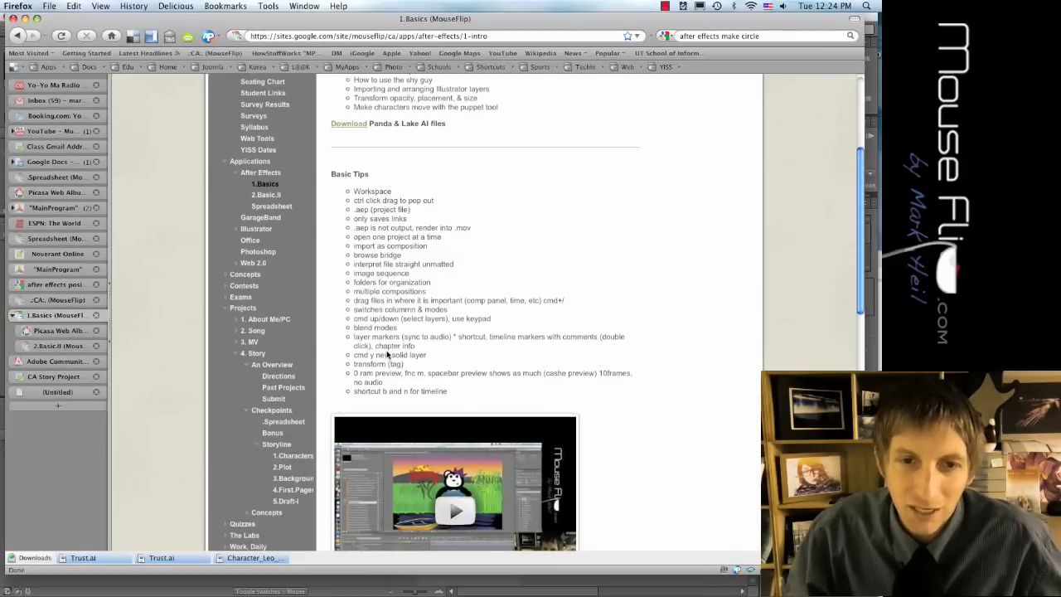
key(super+Tab)
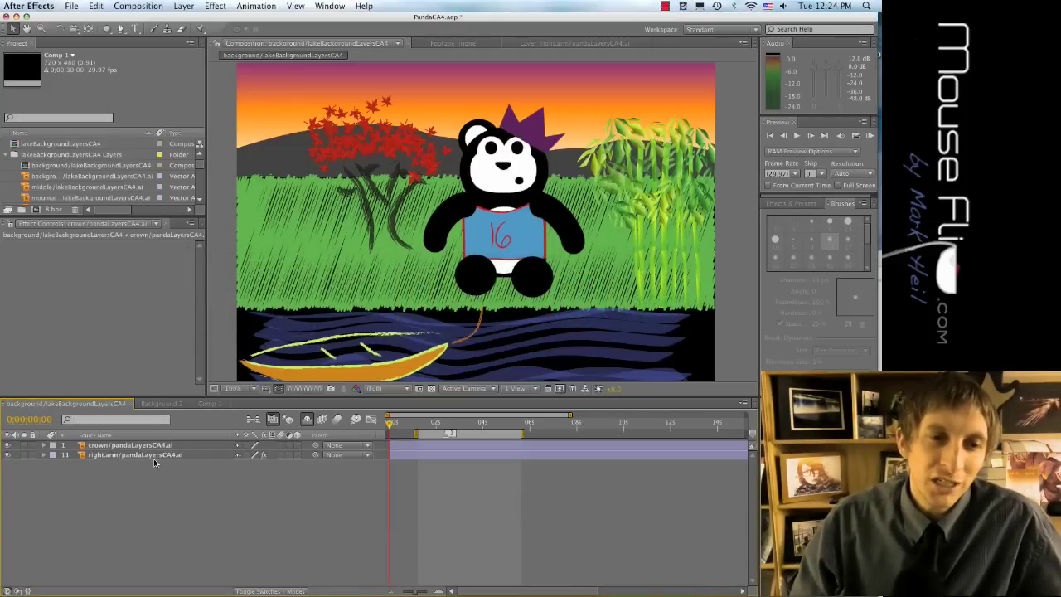
Step: Twirl open the crown layer's Transform properties, then switch to the Firefox course notes
click(46, 446)
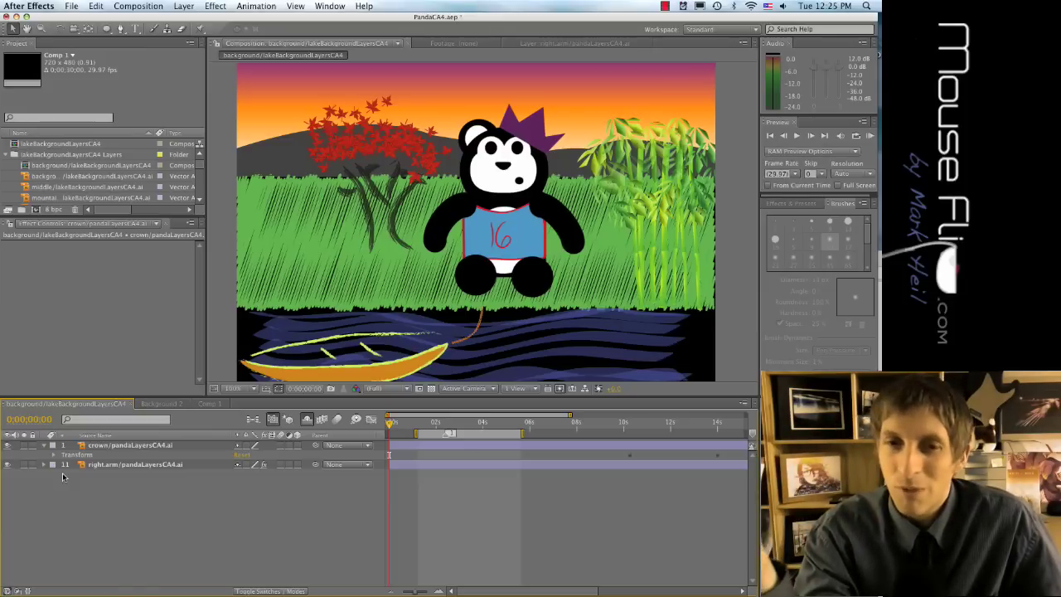
key(super+Tab)
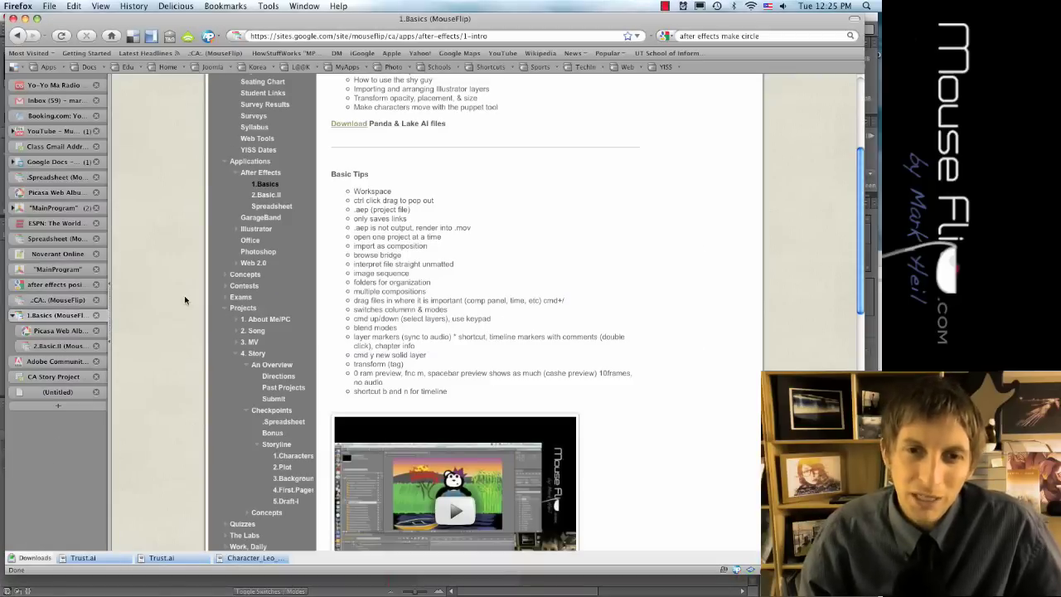
Step: Open the 2.Basic.II lesson from the CA course home page, then return to After Effects
click(59, 300)
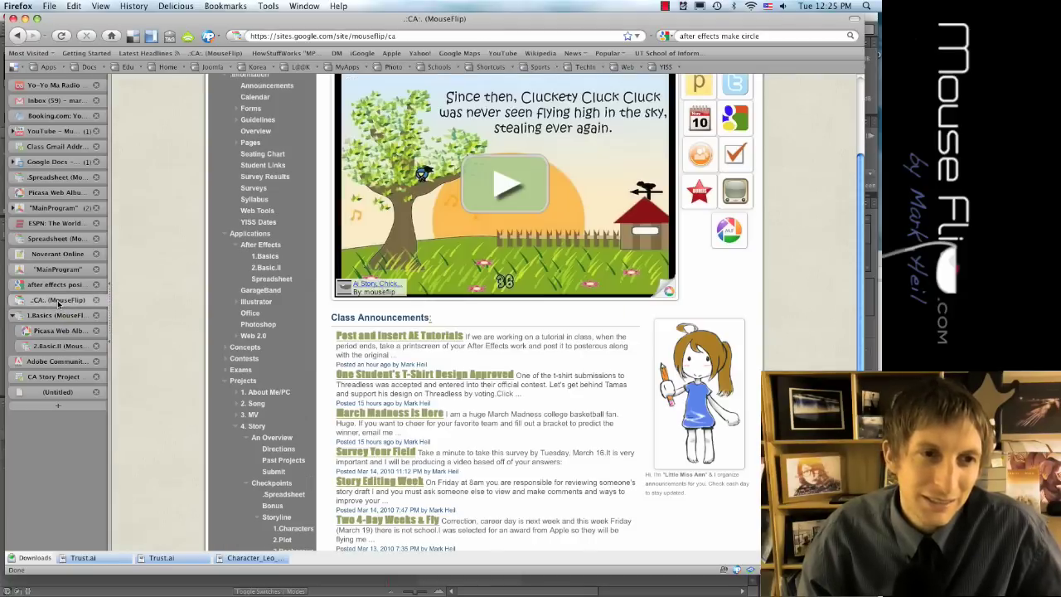
scroll(247, 219, up, 3)
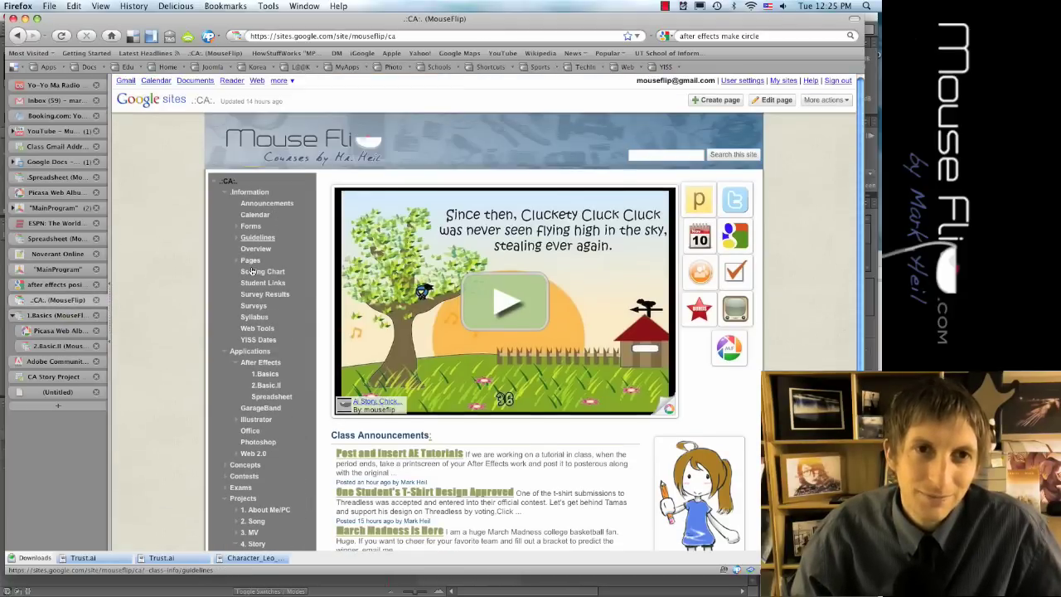
click(265, 385)
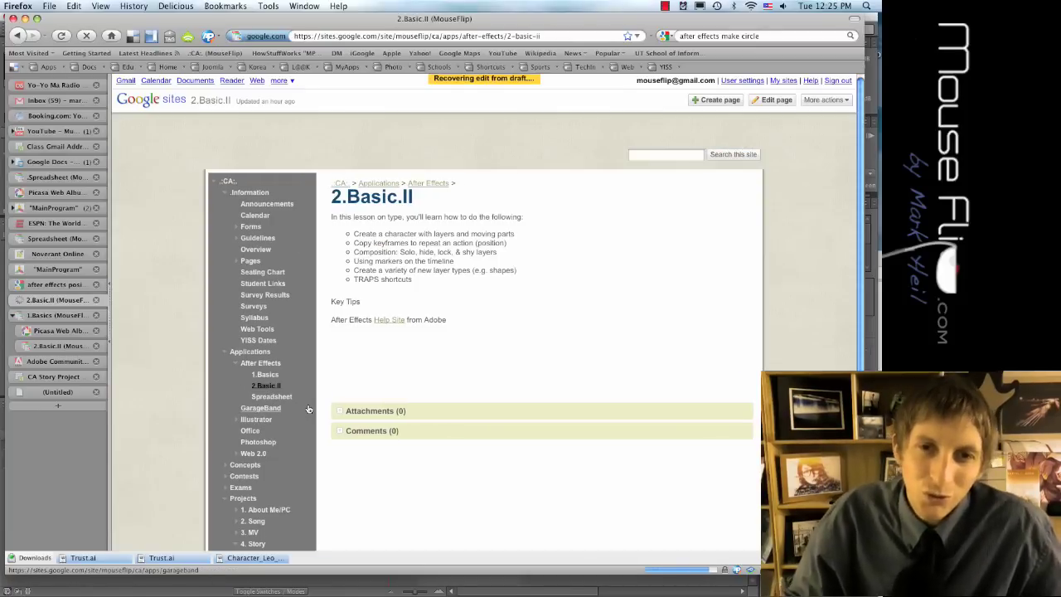
key(super+Tab)
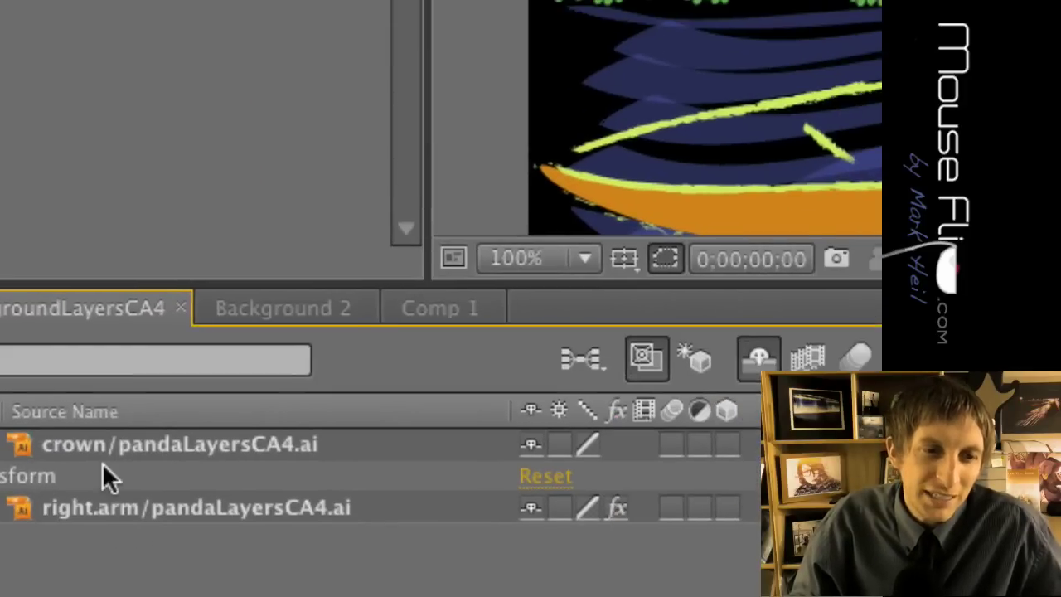
Step: Reveal only the crown layer's Scale property, then deselect the layer
click(107, 448)
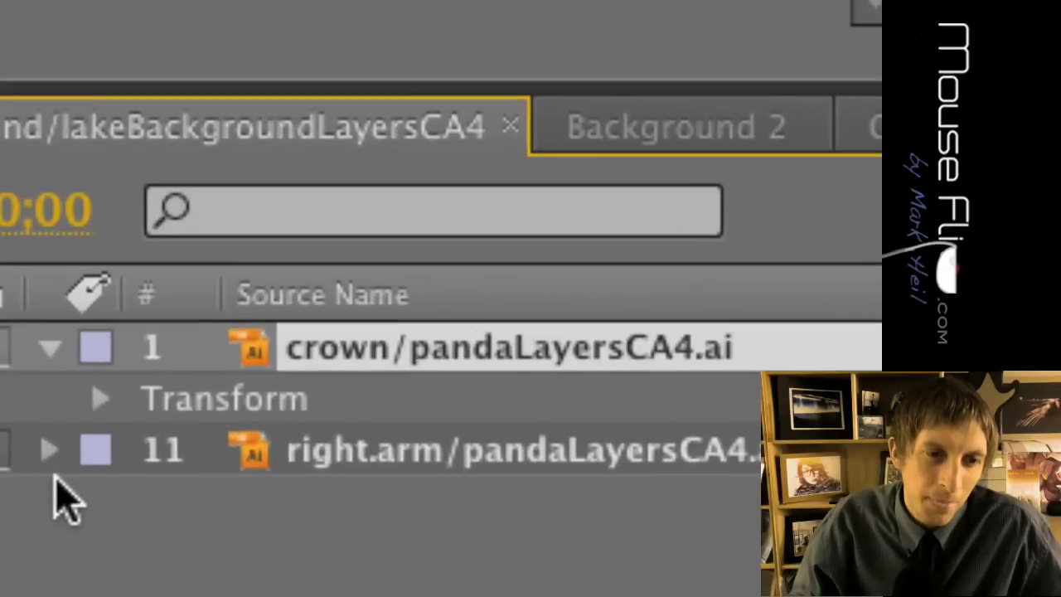
key(t)
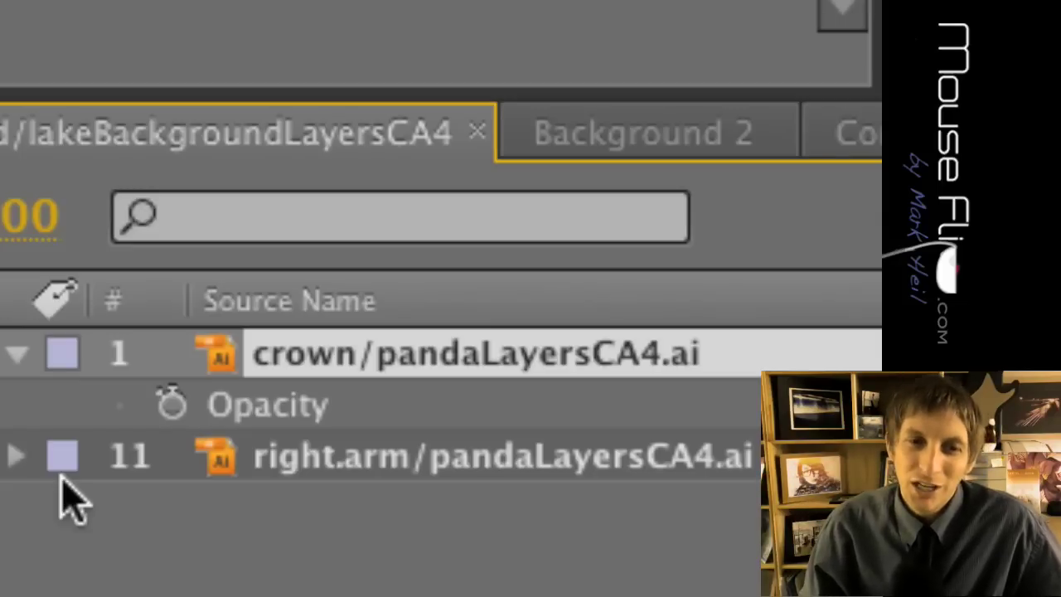
key(s)
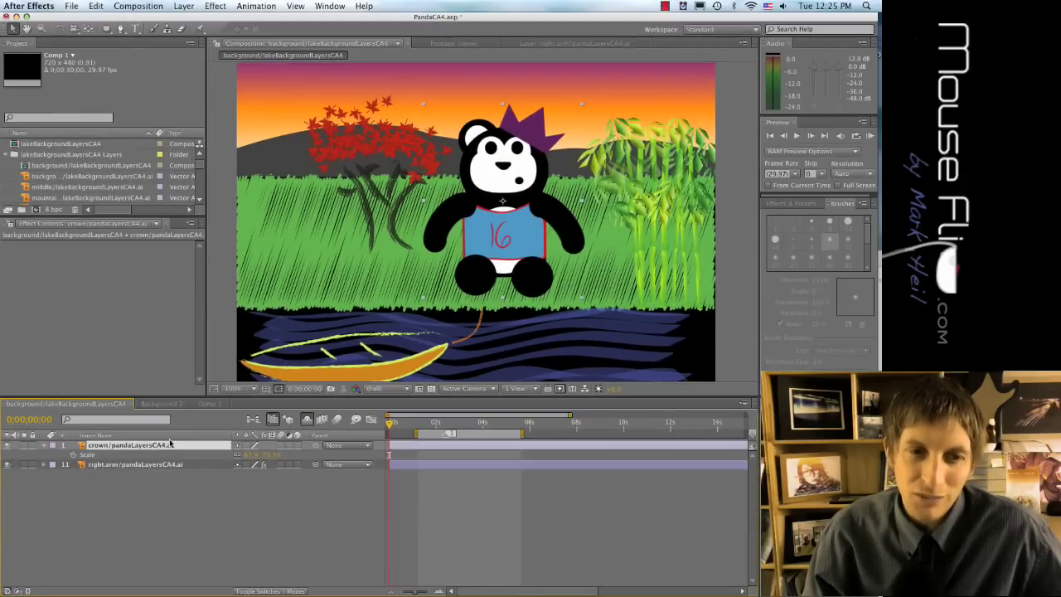
click(101, 483)
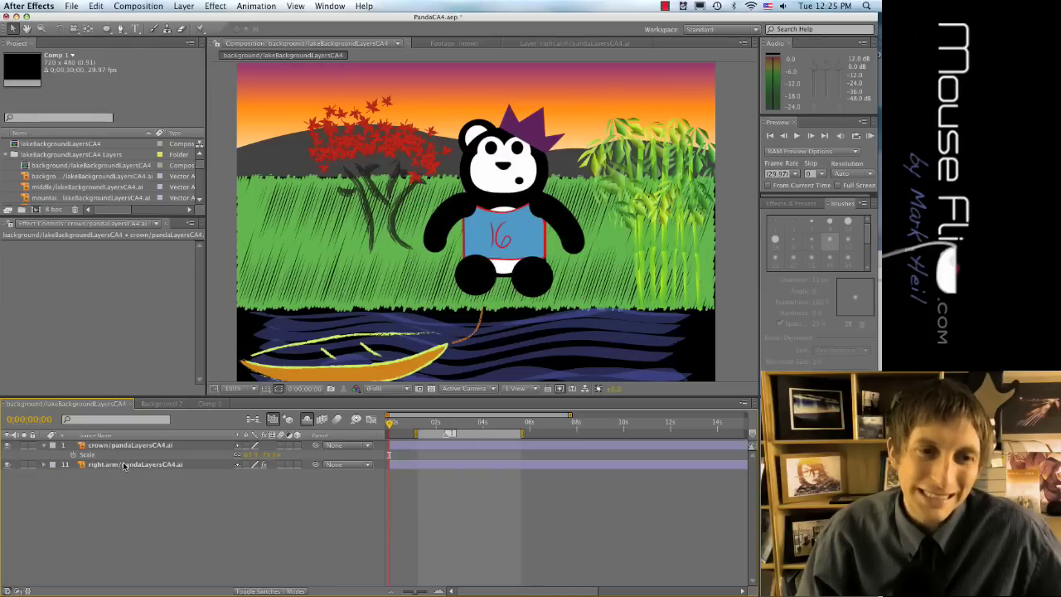
click(126, 447)
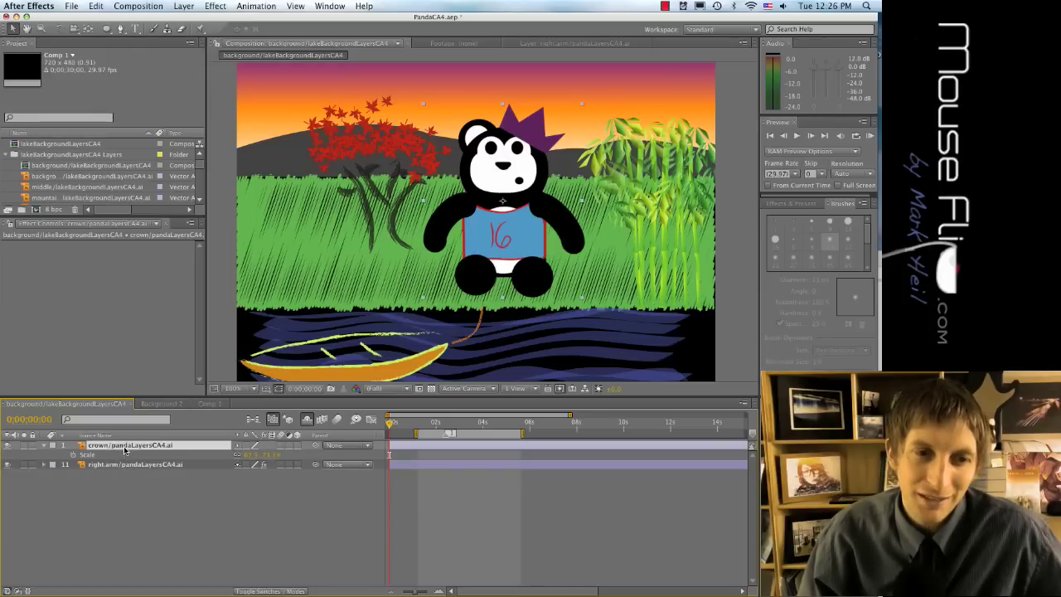
click(115, 498)
Step: Switch to the Background 2 comp and nudge the blue background solid slightly left
click(209, 405)
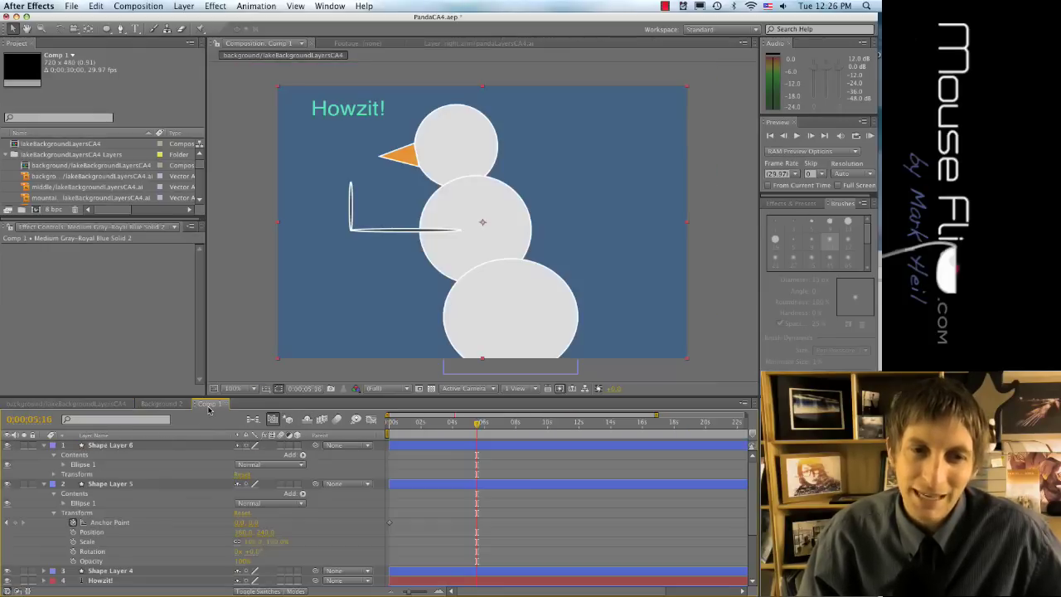
click(156, 404)
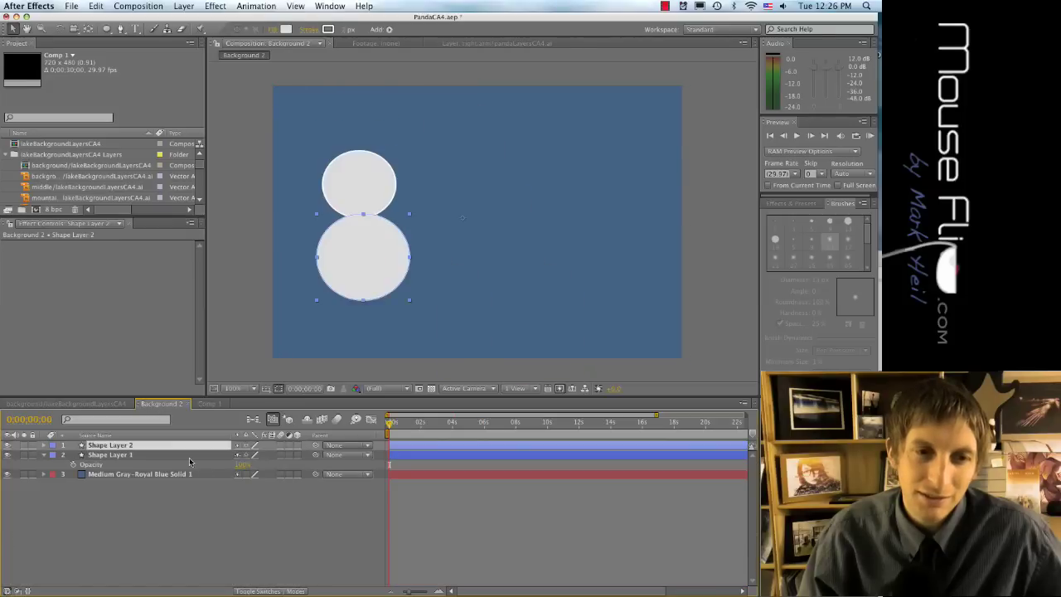
click(442, 324)
mouse_move(370, 253)
mouse_down()
mouse_move(360, 240)
mouse_move(368, 254)
mouse_up()
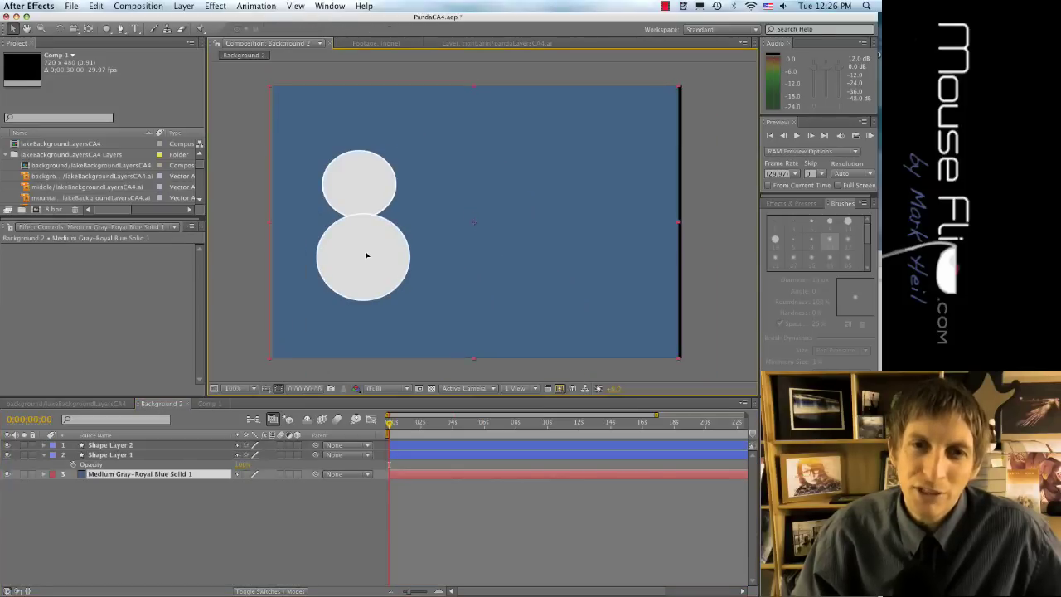
click(225, 299)
Step: Select Shape Layer 2 and Shape Layer 1 together and reveal their anchor points
click(121, 448)
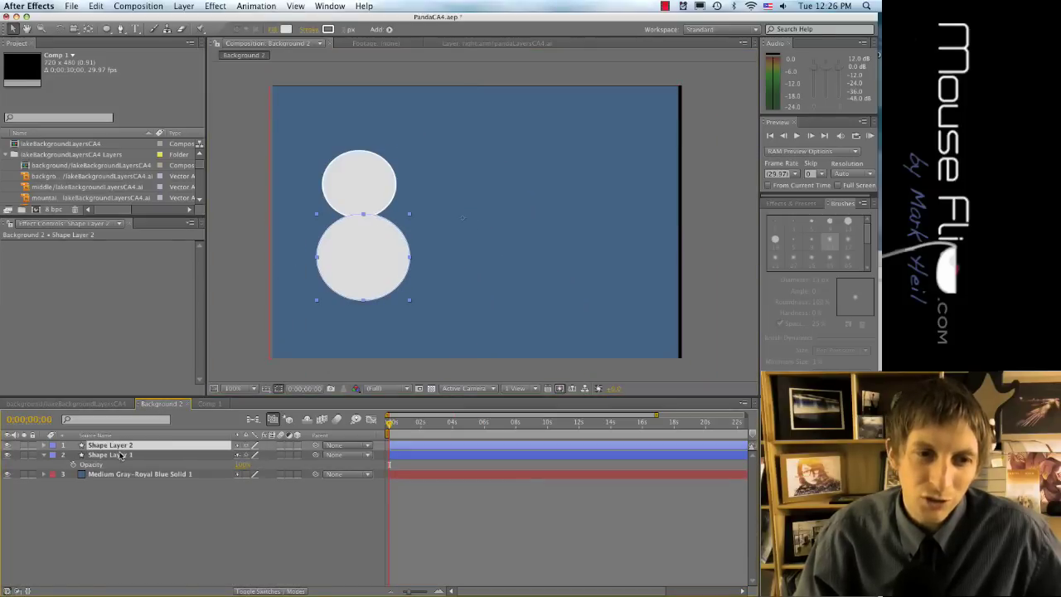
shift+click(117, 458)
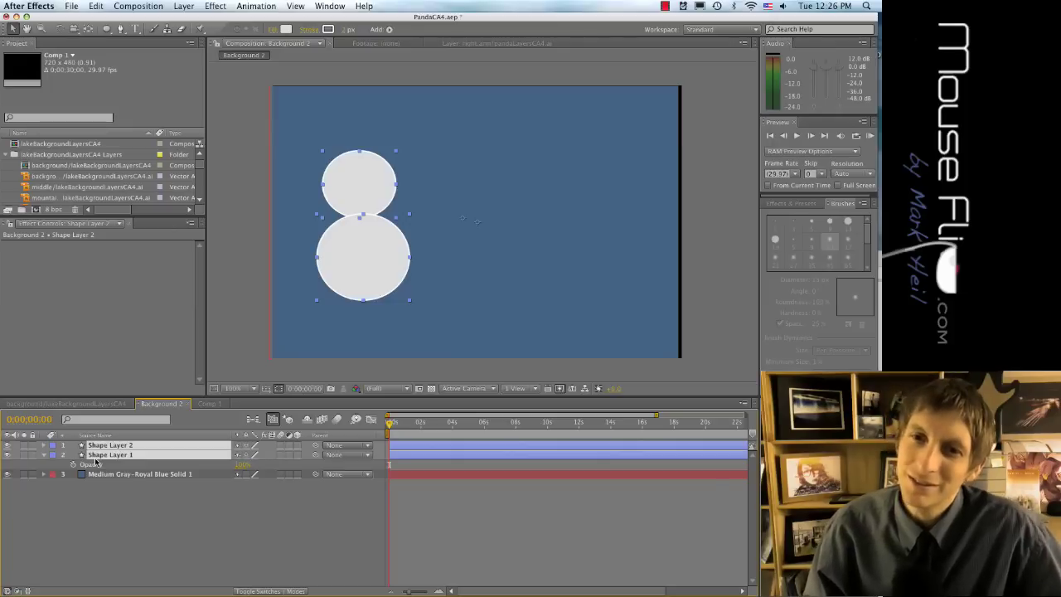
key(r)
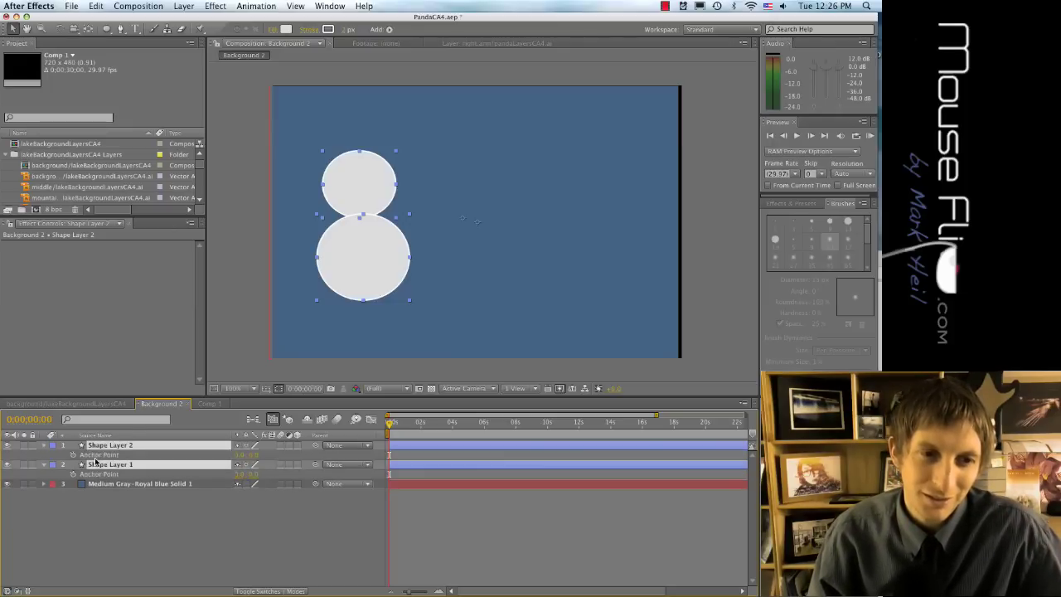
Step: Keyframe both circles' Position at 0s and 0:00:06:07, sliding them right, then preview
key(p)
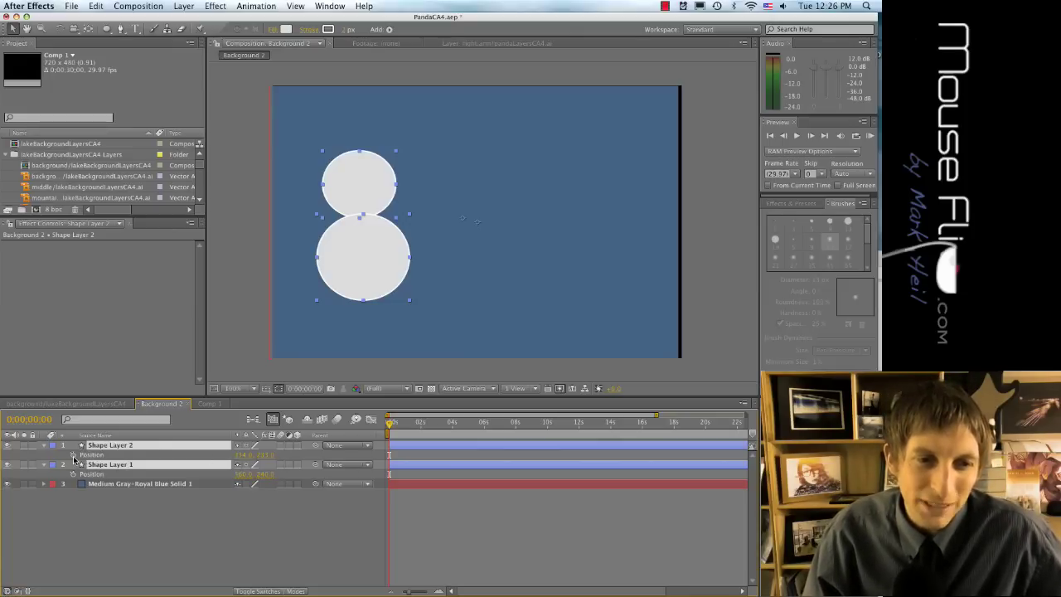
click(72, 455)
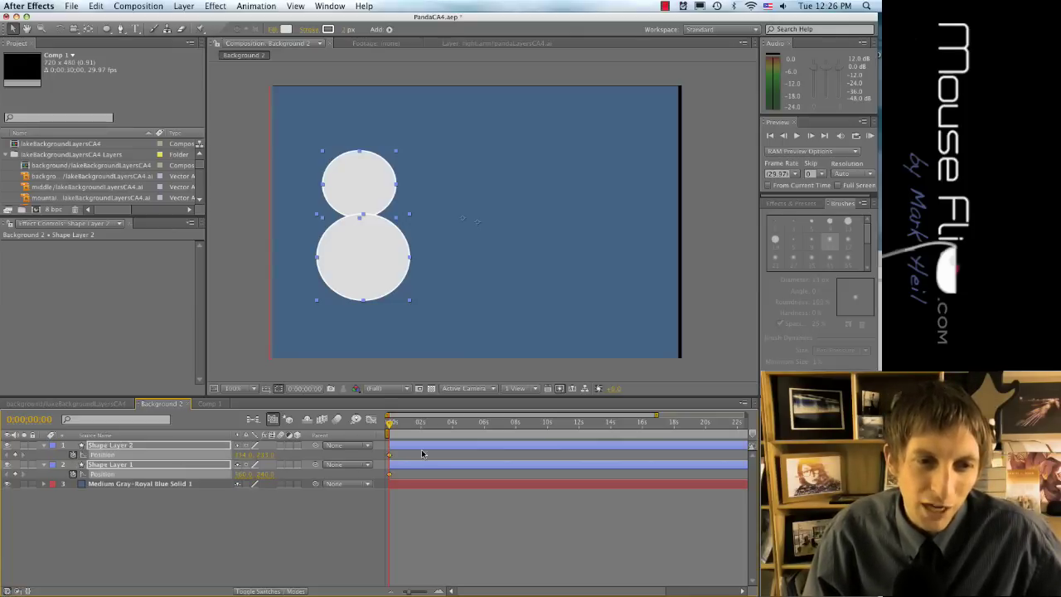
click(487, 424)
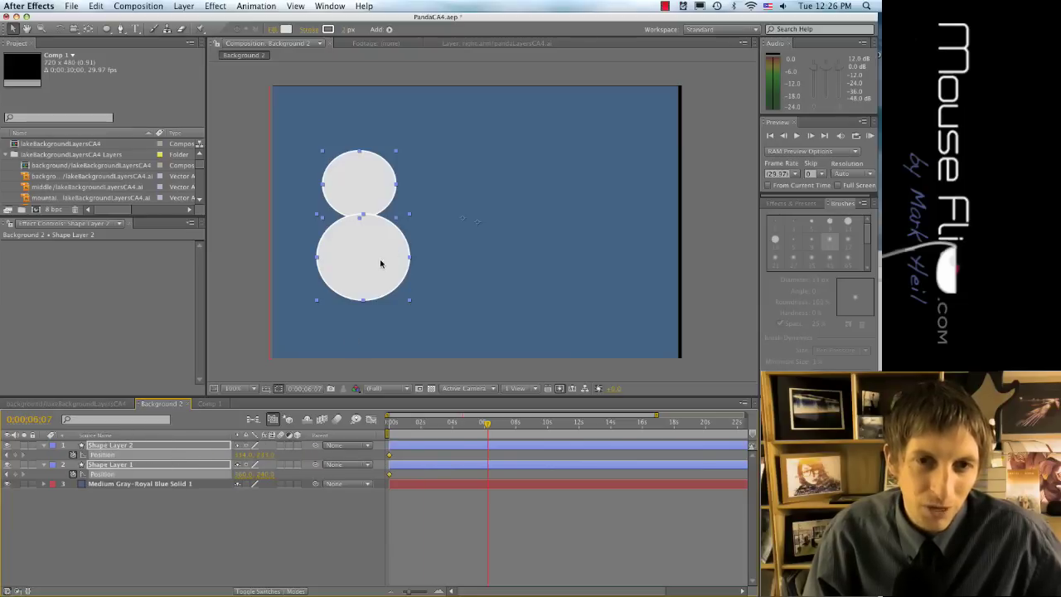
drag(363, 280, 491, 282)
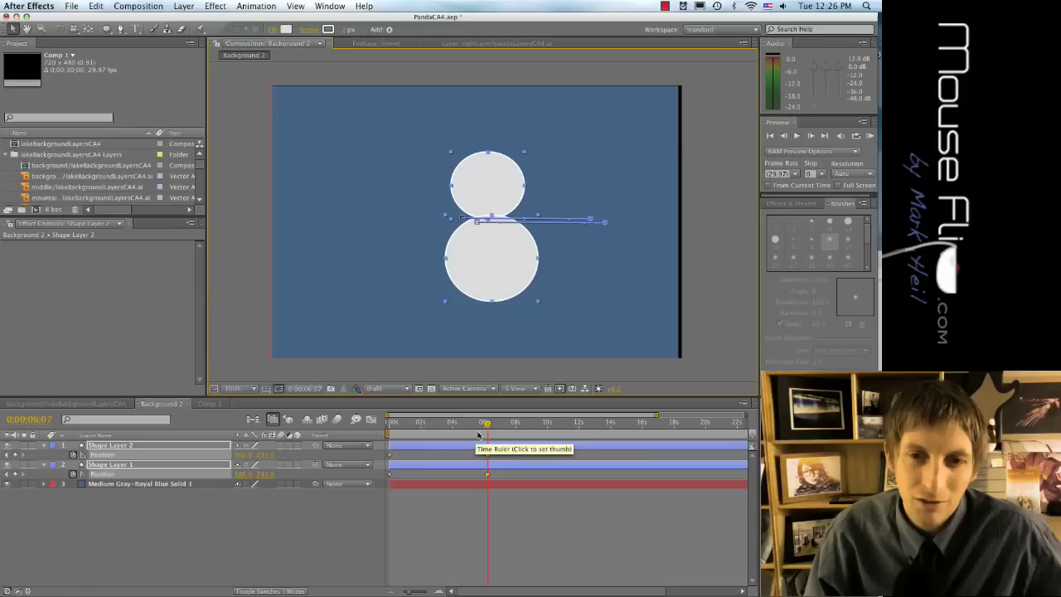
drag(486, 424, 381, 424)
key(space)
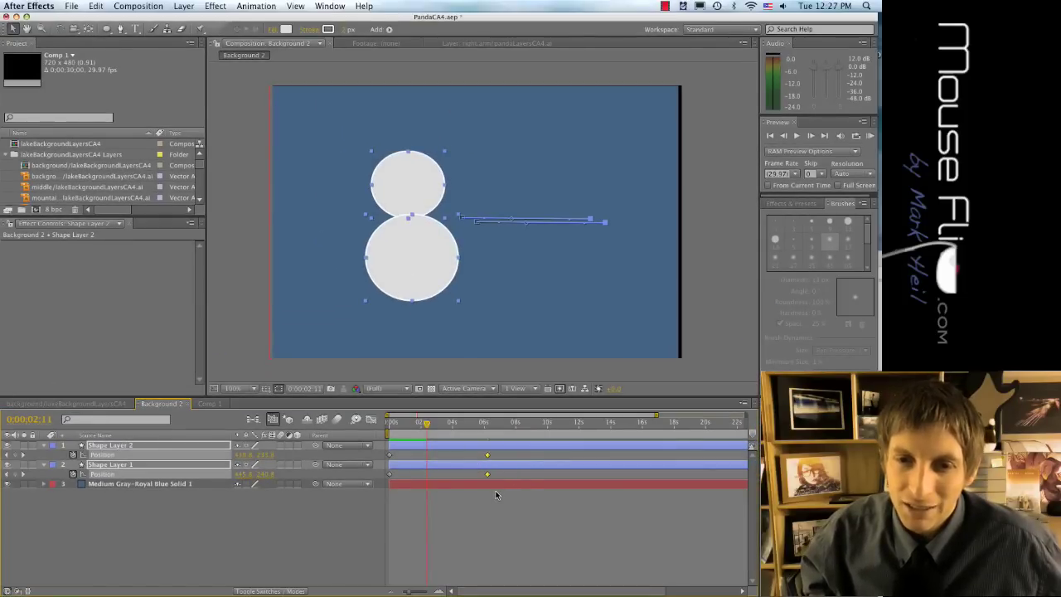
Step: Drag both circles' ending Position keyframes back to about 1 second, then return to the start
click(495, 491)
drag(488, 467, 222, 469)
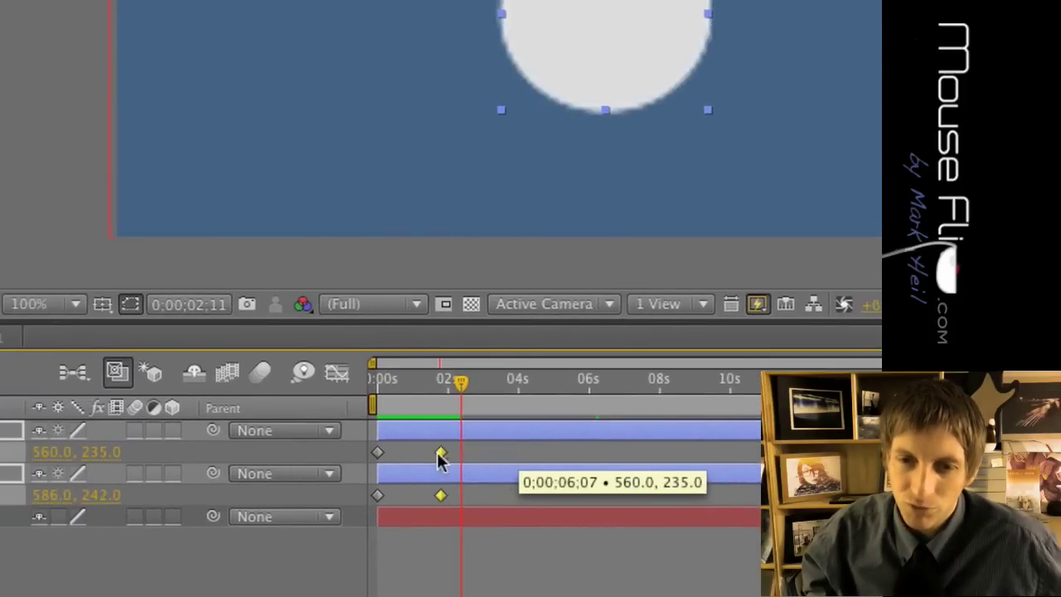
drag(439, 462, 406, 462)
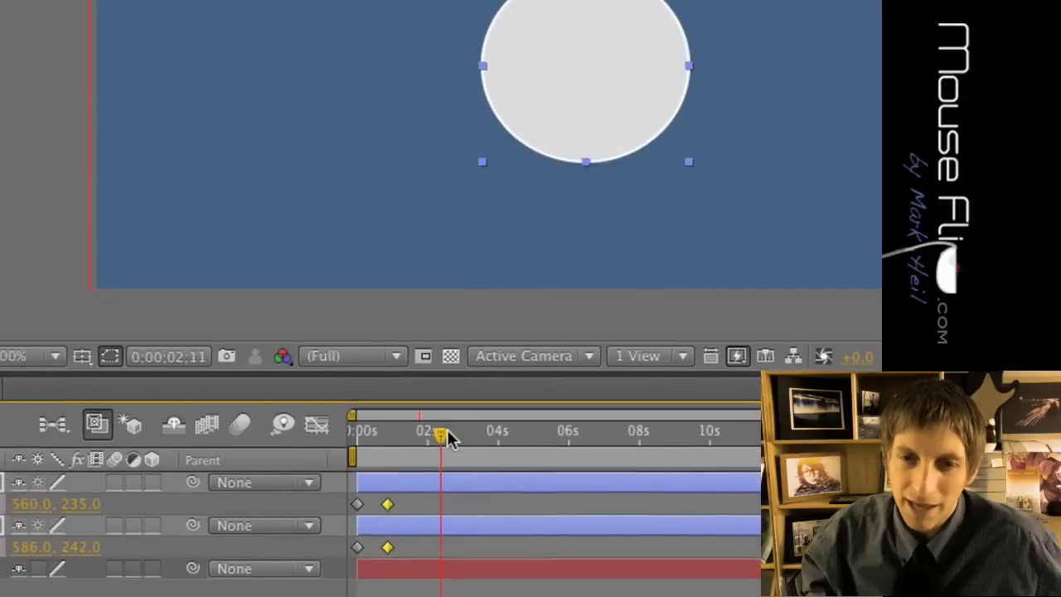
click(361, 435)
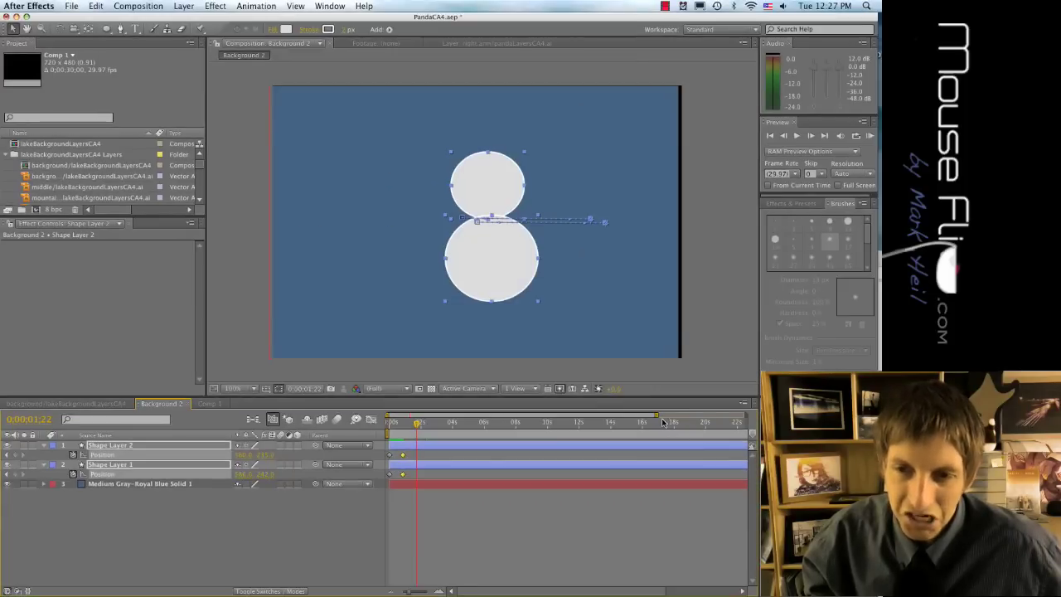
Step: Zoom the timeline in on the first few seconds and deselect the shape layers
drag(656, 414, 750, 416)
click(661, 504)
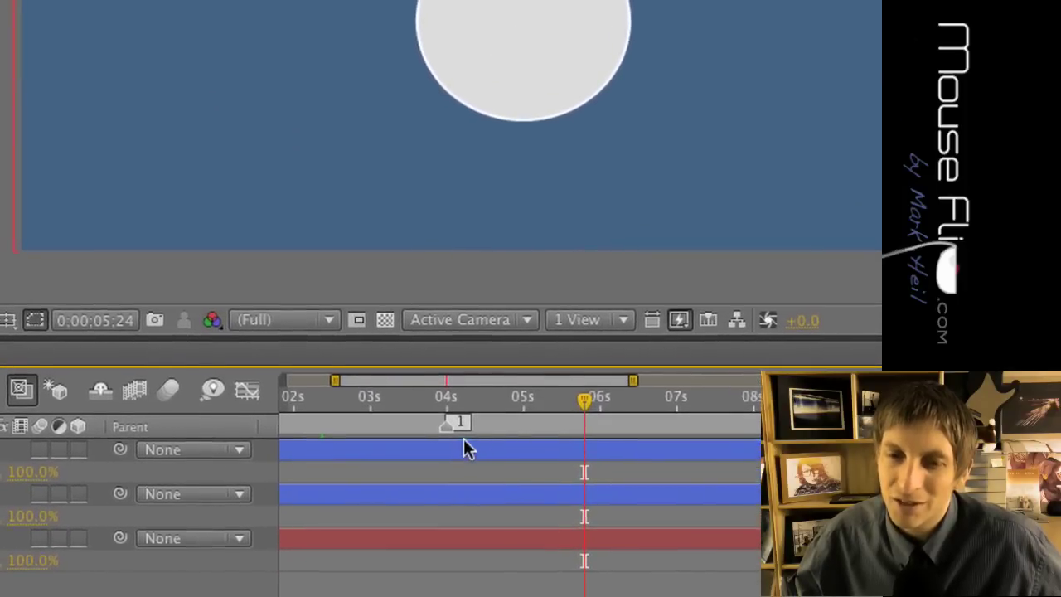
Step: Give composition marker 1 at 0:00:04:00 the comment 'smile'
double_click(464, 438)
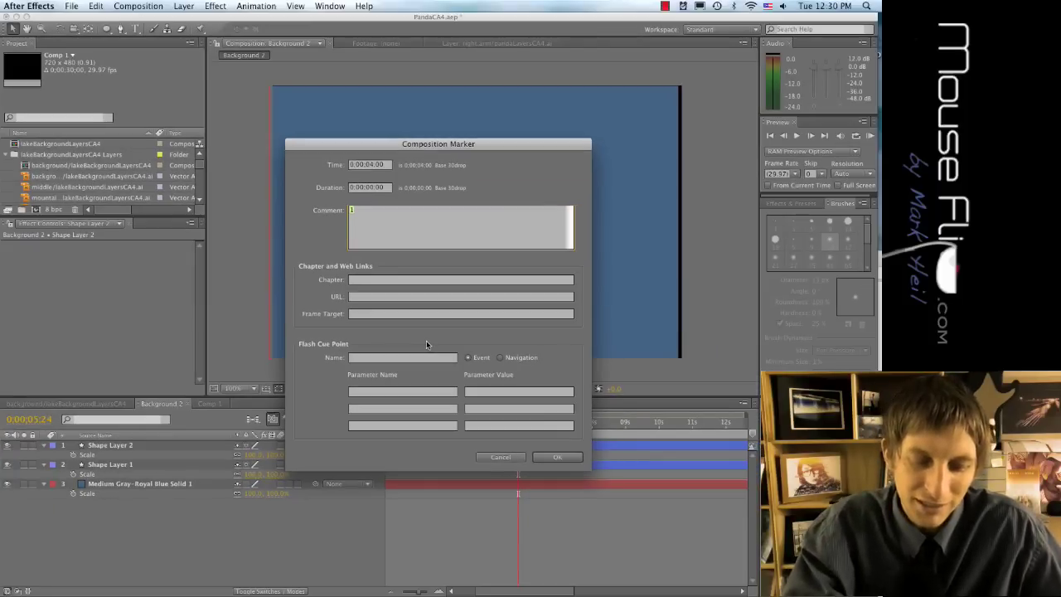
text(smile)
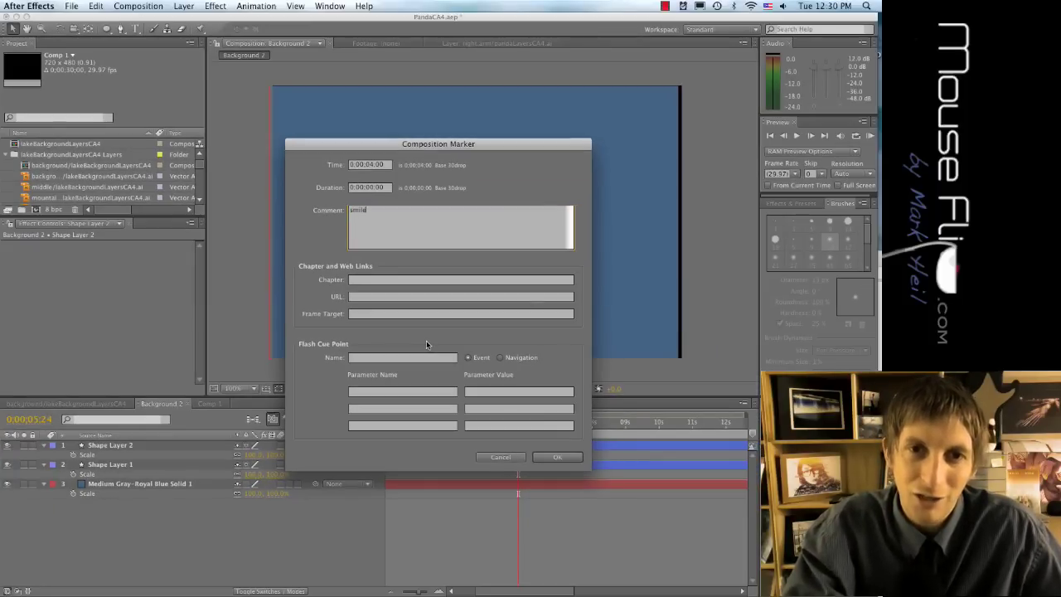
click(558, 458)
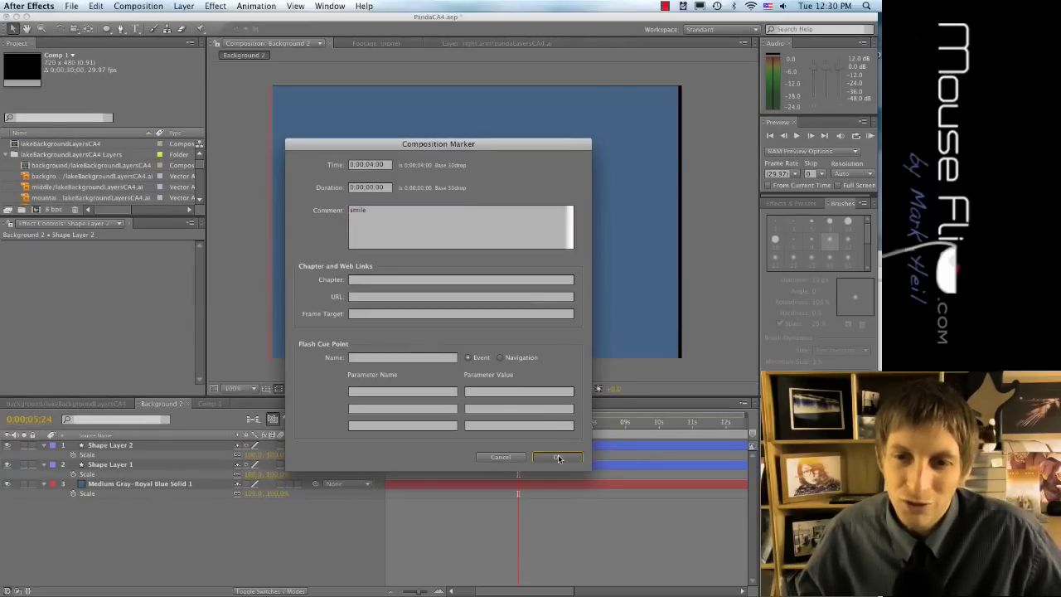